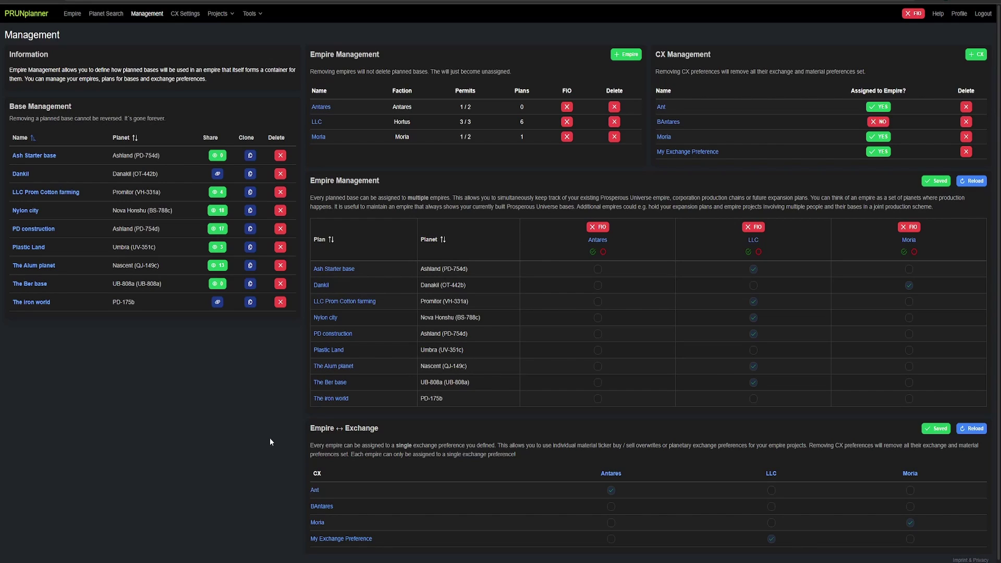
- Create a new empire named "Ben" with the Benten faction, keeping 2 total permits and 1 used
{"action": "left_click", "coordinate": [625, 54]}
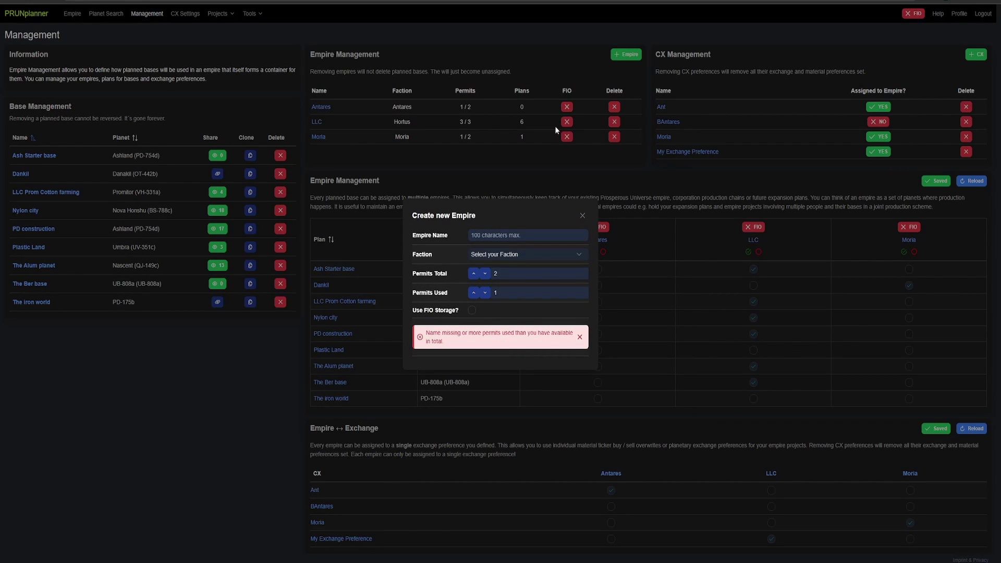
{"action": "left_click", "coordinate": [499, 237]}
{"action": "type", "text": "Ber"}
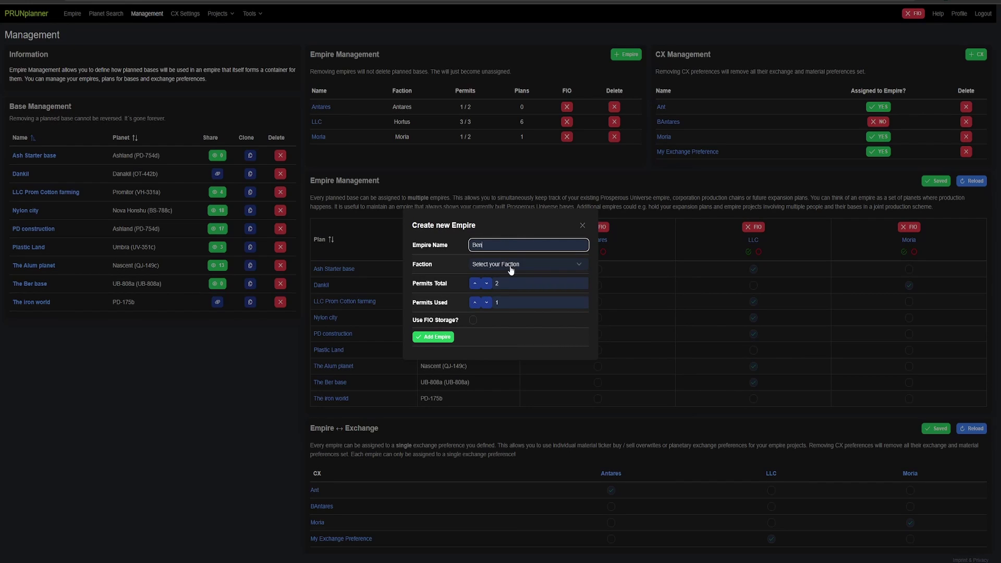
{"action": "left_click", "coordinate": [510, 266]}
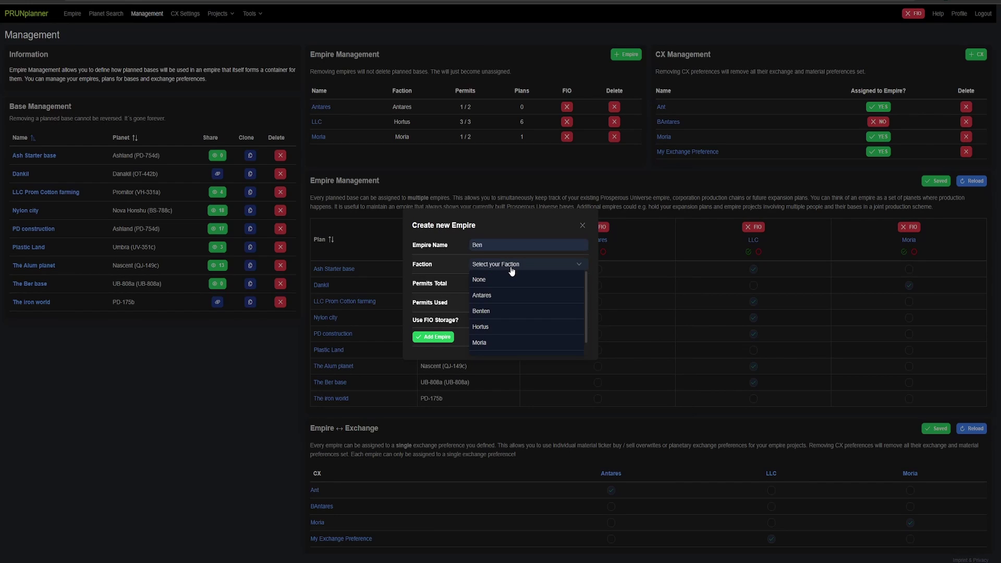
{"action": "left_click", "coordinate": [505, 312]}
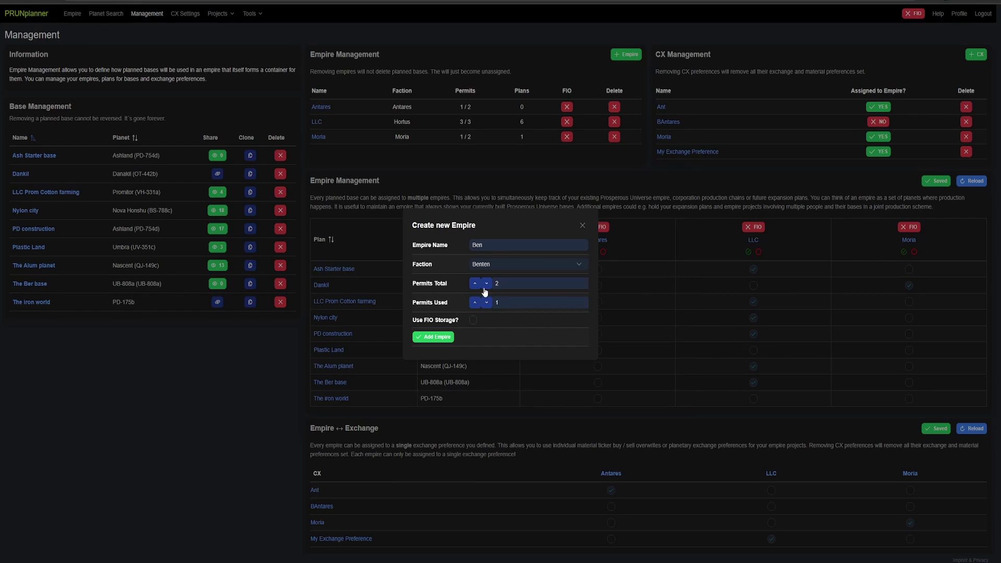
{"action": "left_click", "coordinate": [433, 337]}
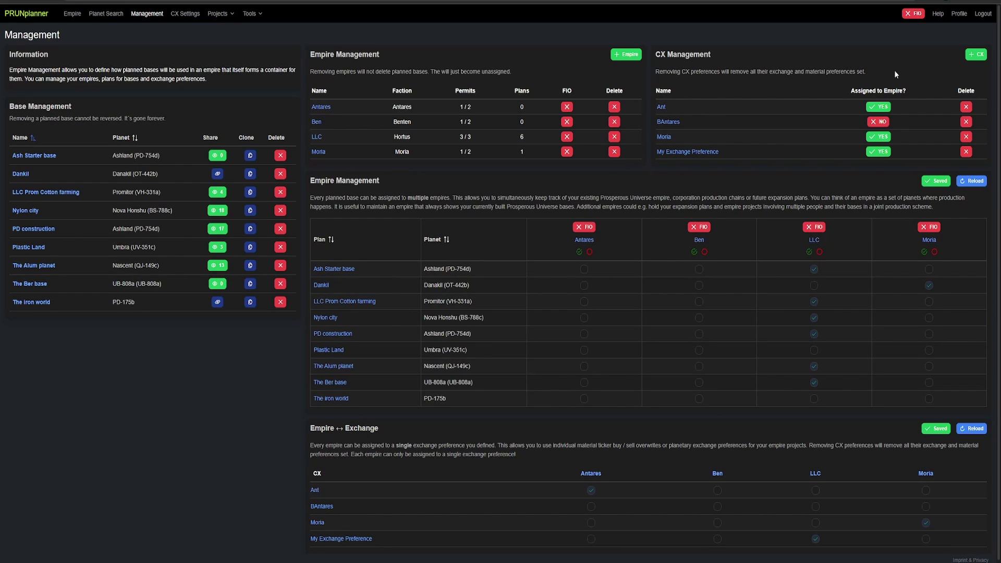
- Create a new CX preference named "Benten"
{"action": "left_click", "coordinate": [979, 56]}
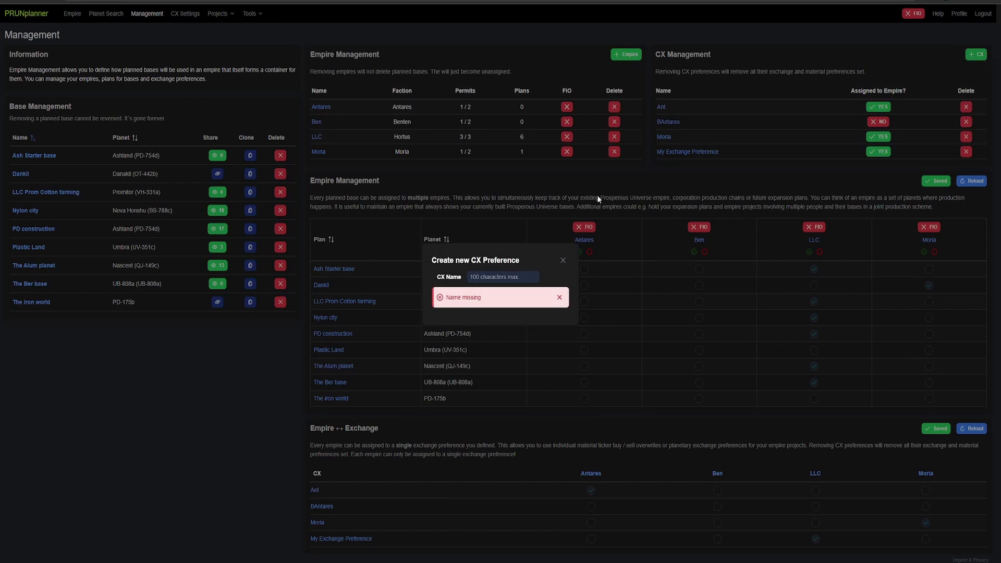
{"action": "left_click", "coordinate": [489, 278]}
{"action": "type", "text": "Ben"}
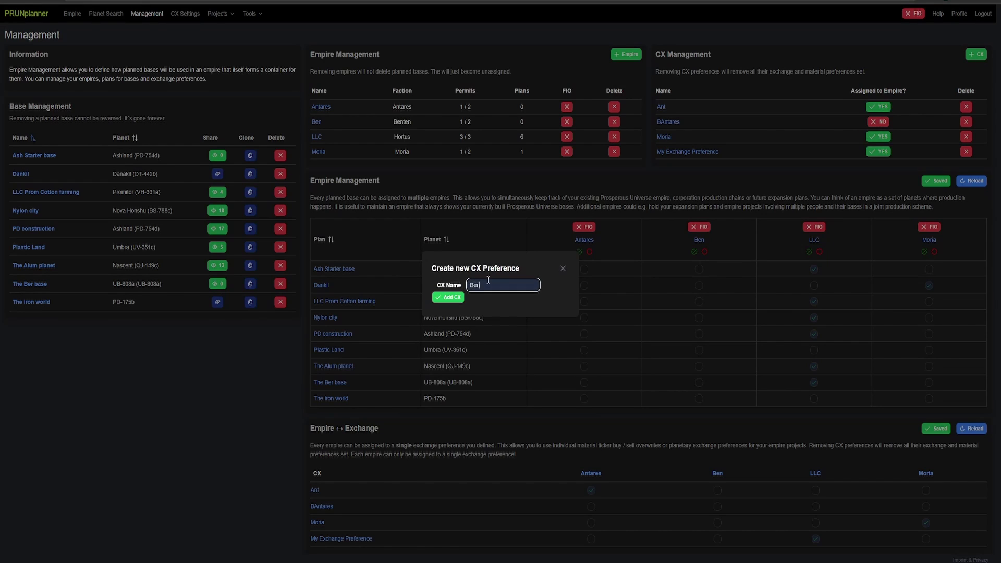
{"action": "type", "text": "ten"}
{"action": "left_click", "coordinate": [452, 297]}
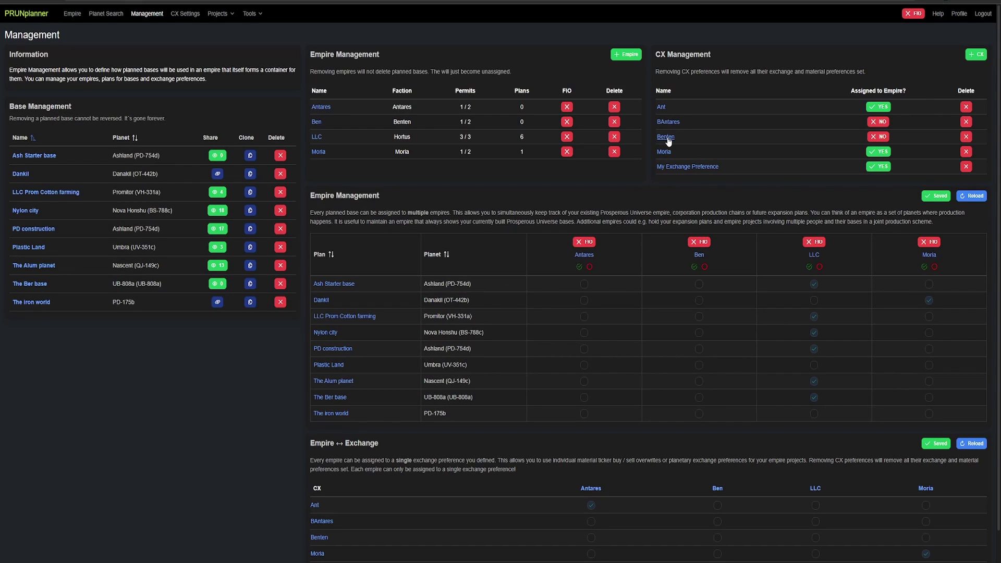
- Add CI1_AVG as the empire-wide exchange preference for BOTH in the Benten CX, save it and return to Management
{"action": "left_click", "coordinate": [665, 137]}
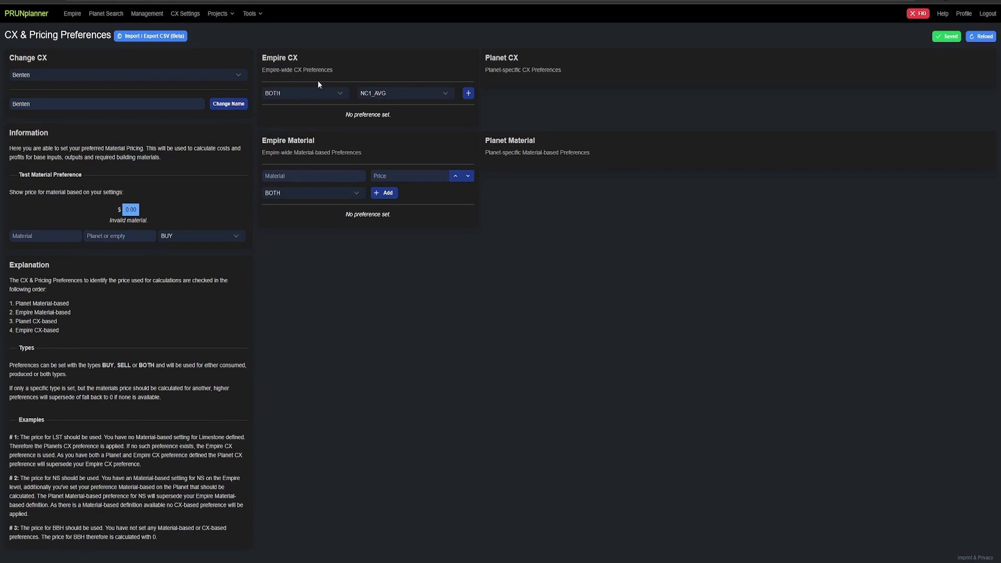
{"action": "left_click", "coordinate": [312, 94]}
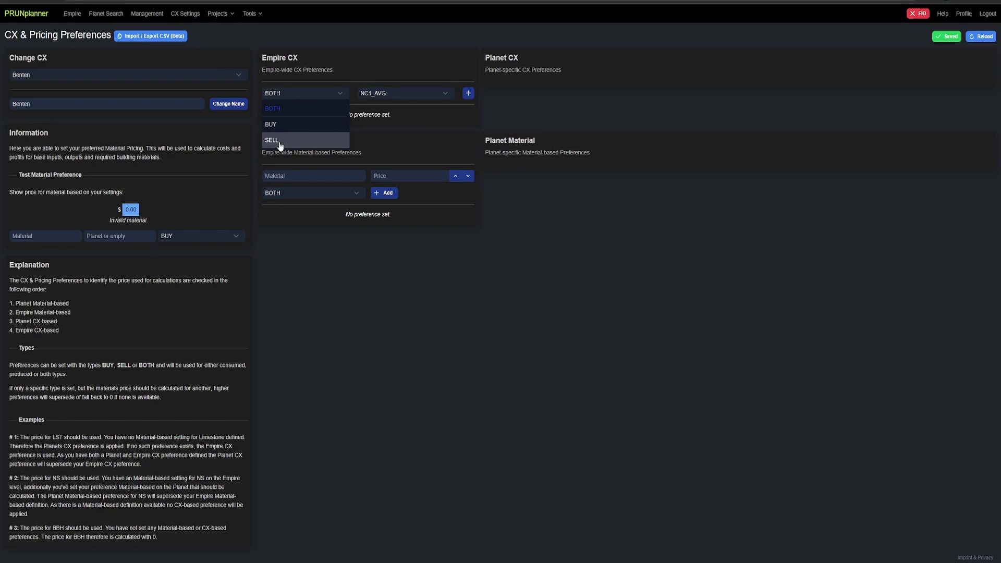
{"action": "left_click", "coordinate": [395, 87]}
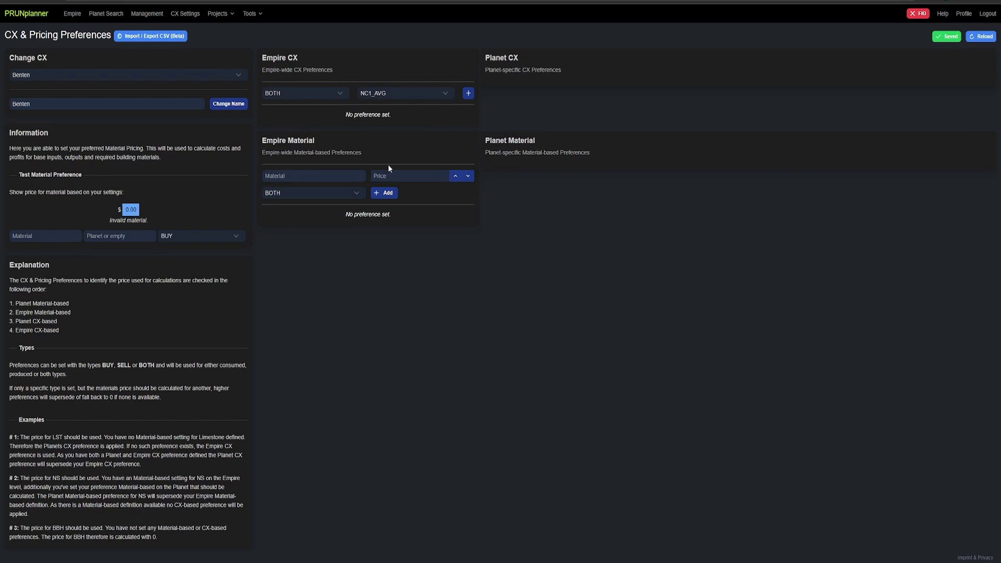
{"action": "left_click", "coordinate": [412, 97]}
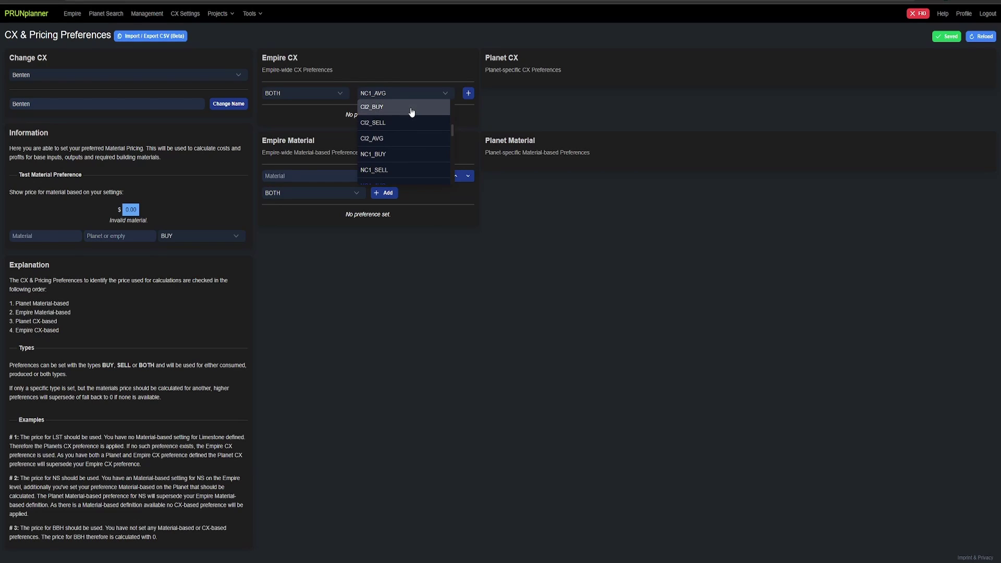
{"action": "scroll", "coordinate": [403, 164], "scroll_direction": "up", "scroll_amount": 3}
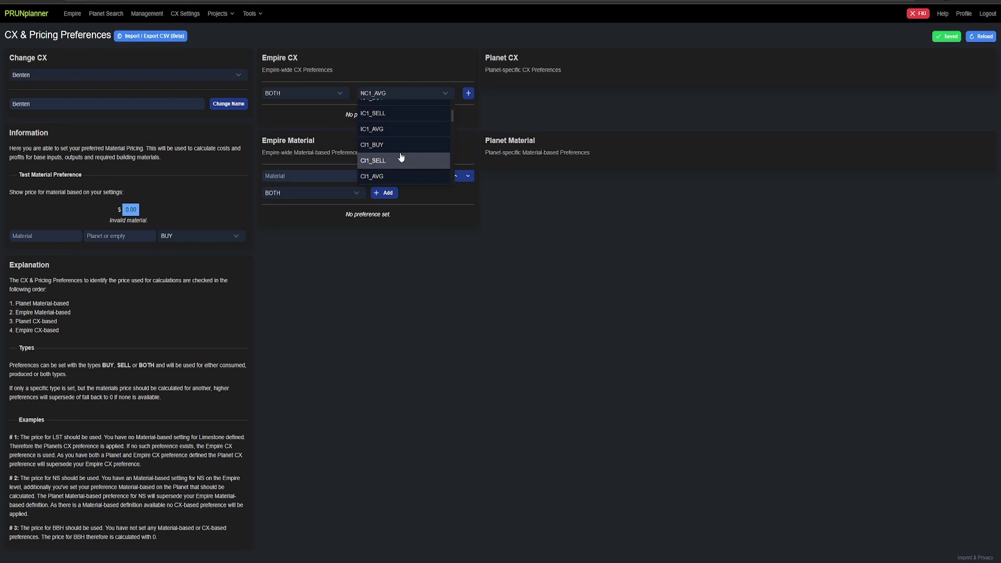
{"action": "left_click", "coordinate": [397, 176]}
{"action": "left_click", "coordinate": [467, 94]}
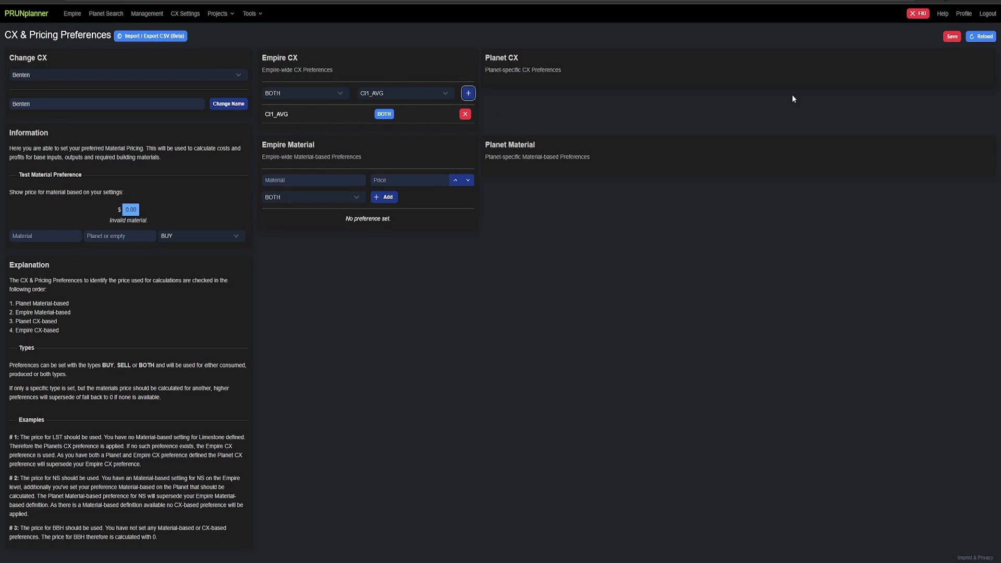
{"action": "left_click", "coordinate": [945, 37]}
{"action": "left_click", "coordinate": [141, 14]}
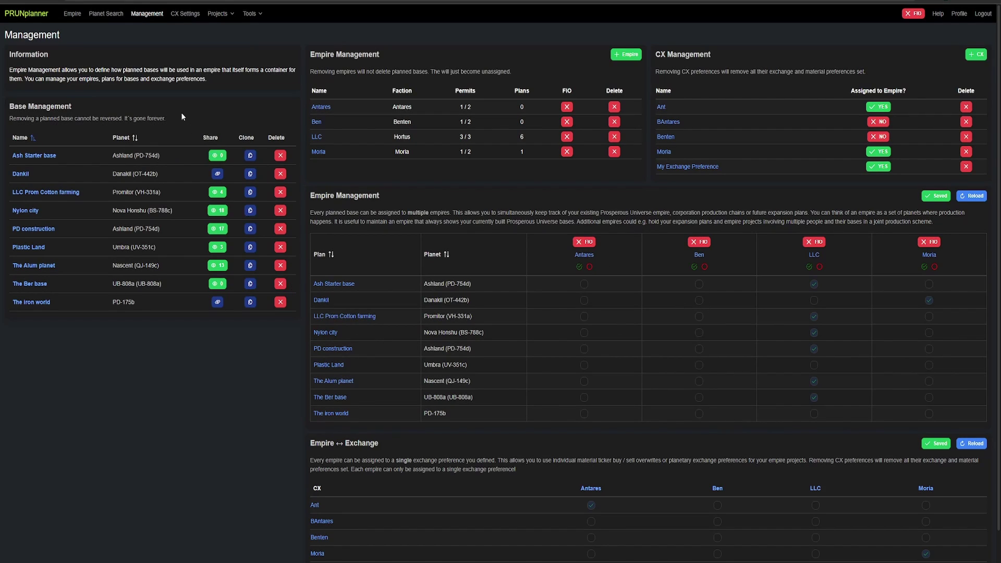
- Examine the advanced planet search filters for materials, COGC program, planet requirements and maximum distance to a system
{"action": "left_click", "coordinate": [103, 15]}
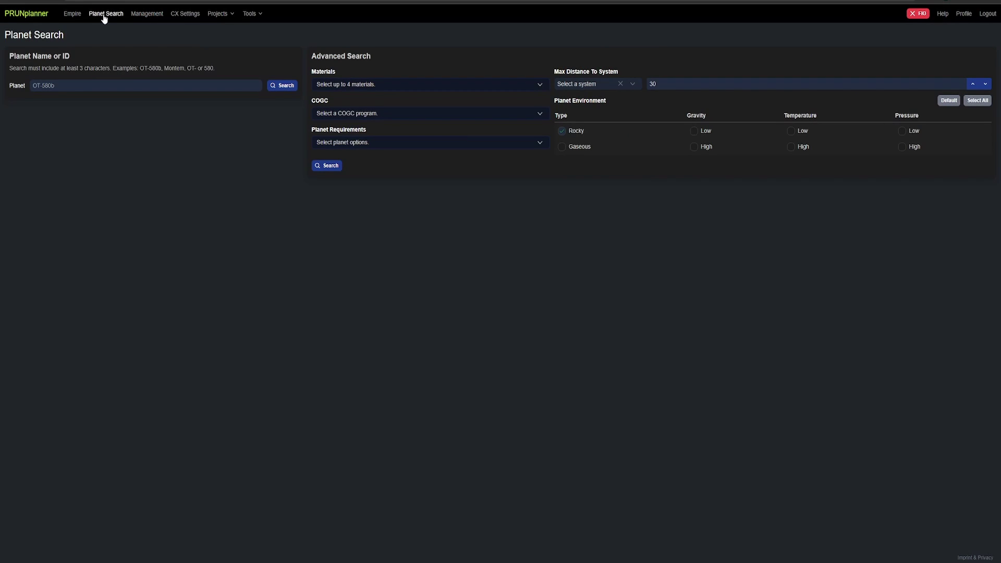
{"action": "left_click", "coordinate": [363, 84]}
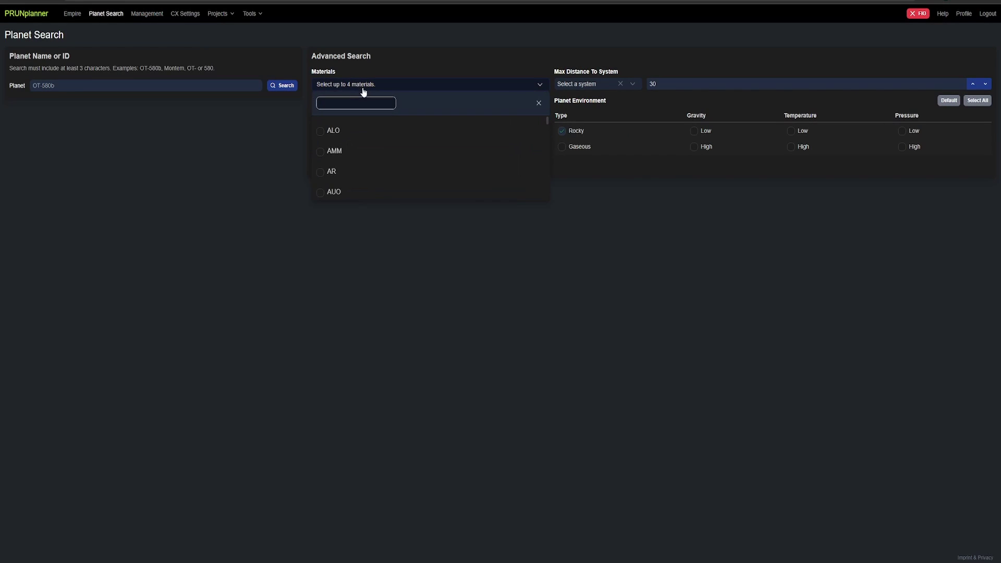
{"action": "scroll", "coordinate": [364, 171], "scroll_direction": "down", "scroll_amount": 5}
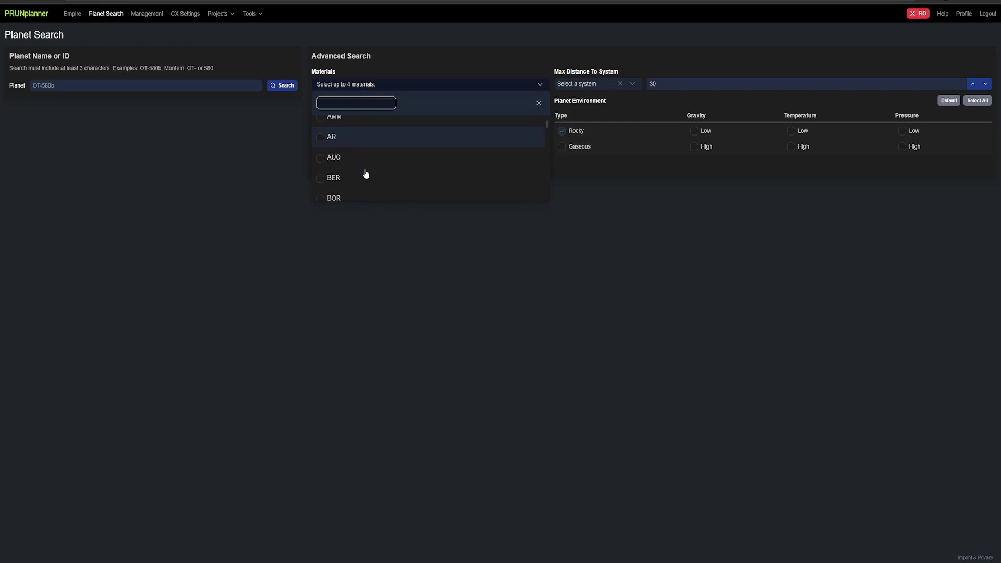
{"action": "left_click", "coordinate": [280, 157]}
{"action": "left_click", "coordinate": [379, 115]}
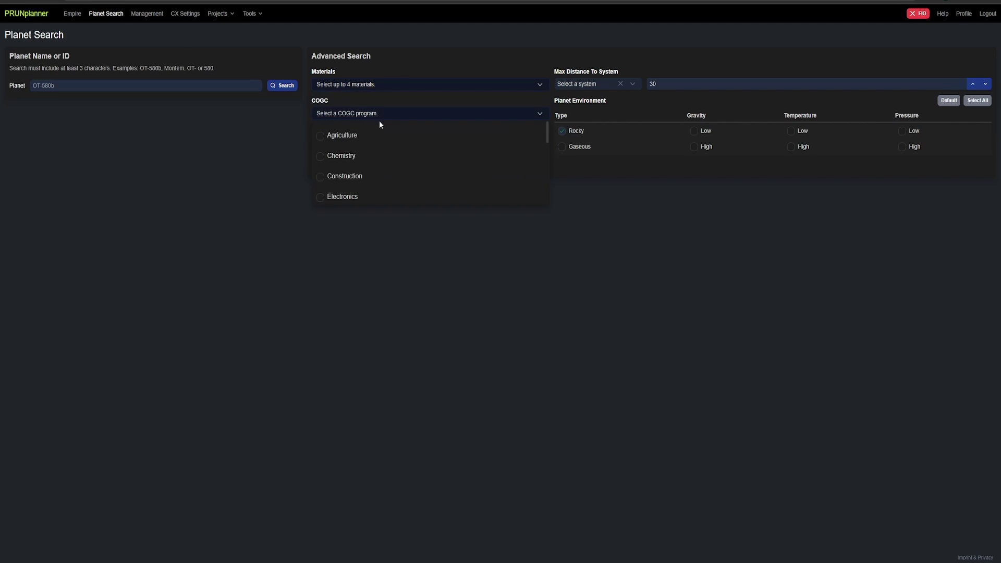
{"action": "left_click", "coordinate": [275, 148]}
{"action": "left_click", "coordinate": [371, 147]}
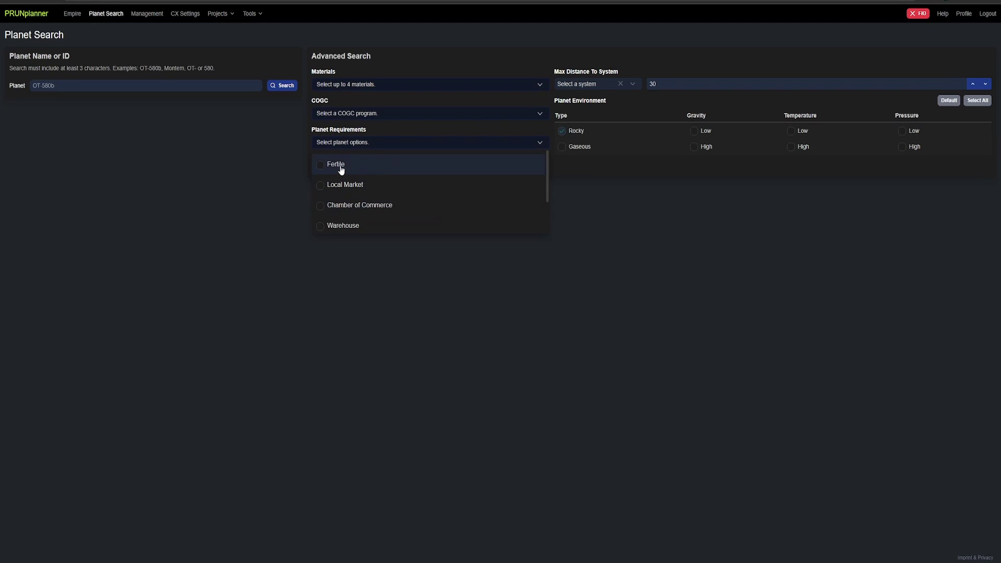
{"action": "left_click", "coordinate": [261, 153]}
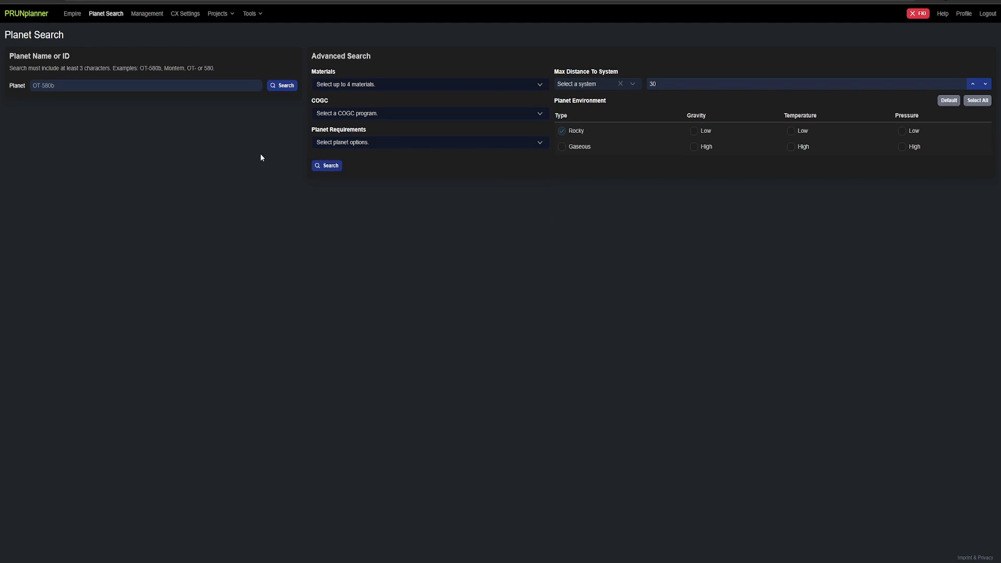
{"action": "left_click", "coordinate": [593, 84]}
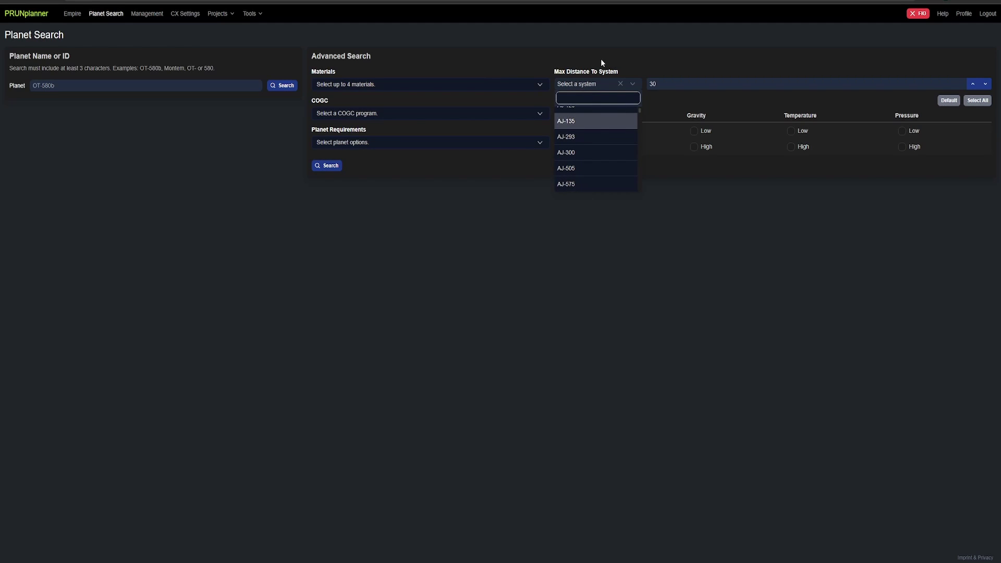
{"action": "left_click", "coordinate": [567, 60]}
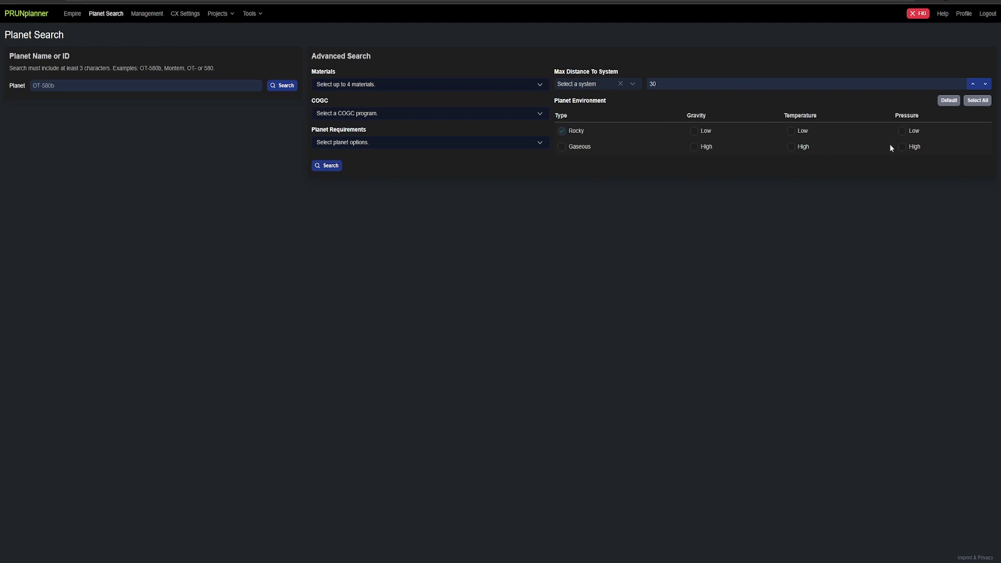
- Search for the planet "katoa" by name and open a new base plan for it
{"action": "left_click", "coordinate": [129, 87]}
{"action": "type", "text": "katoa"}
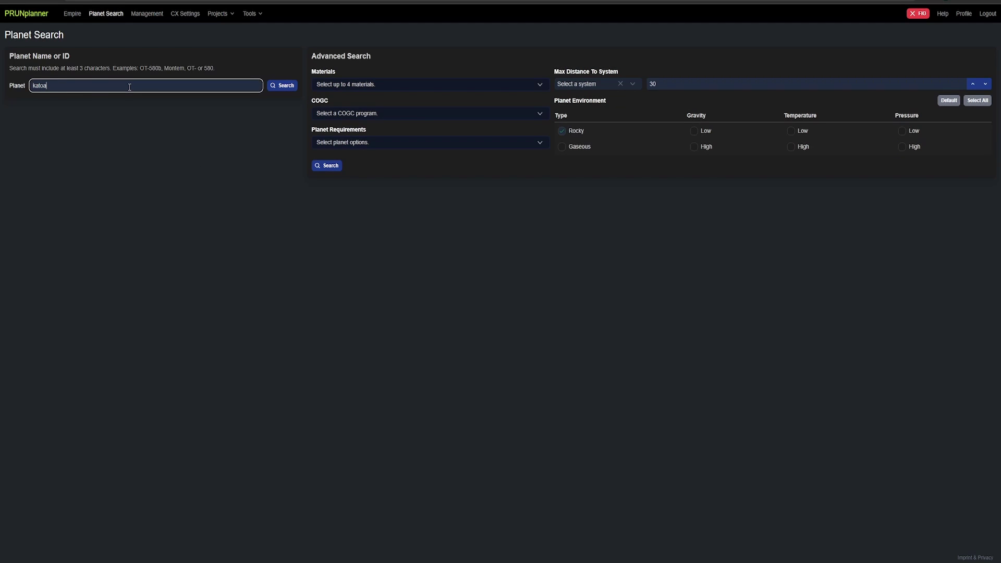
{"action": "left_click", "coordinate": [283, 90]}
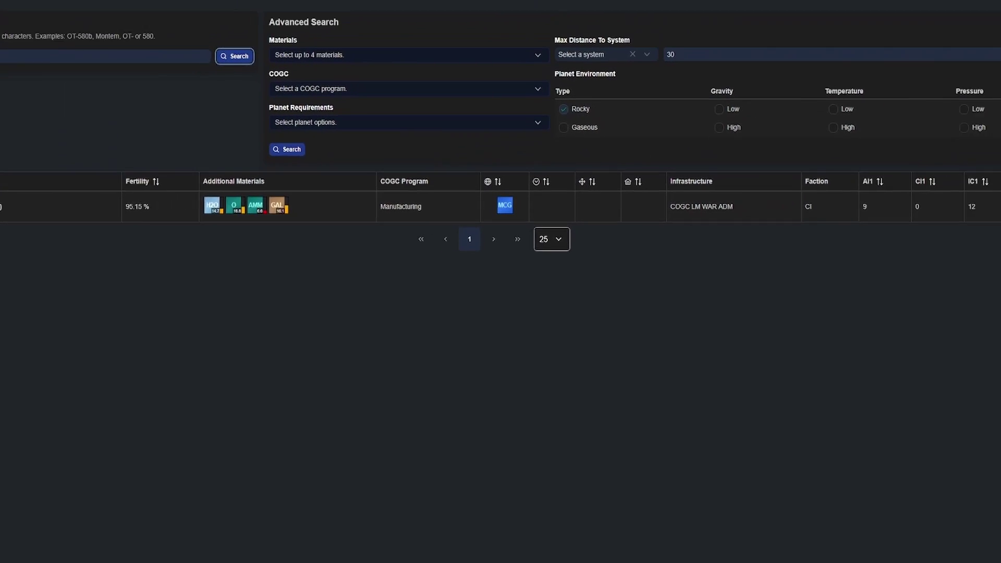
{"action": "left_click", "coordinate": [17, 213]}
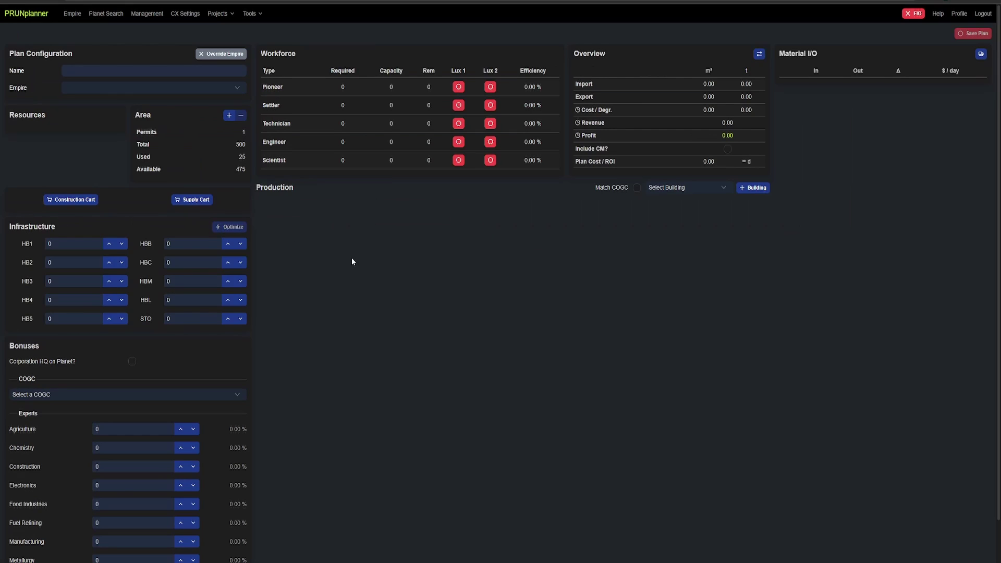
- Assign the Katoa plan to the Ben empire and name it "Test world"
{"action": "left_click", "coordinate": [130, 91]}
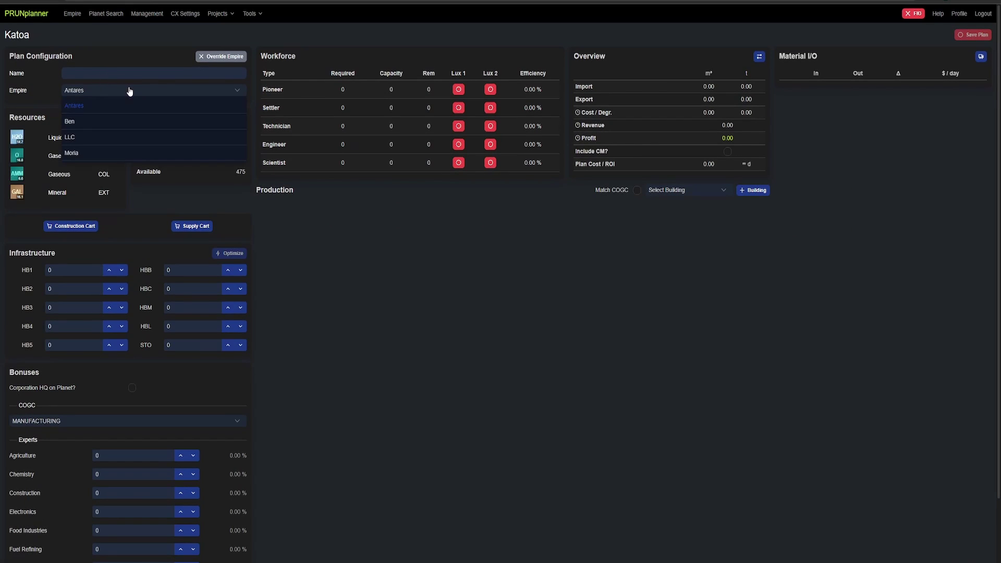
{"action": "left_click", "coordinate": [74, 121]}
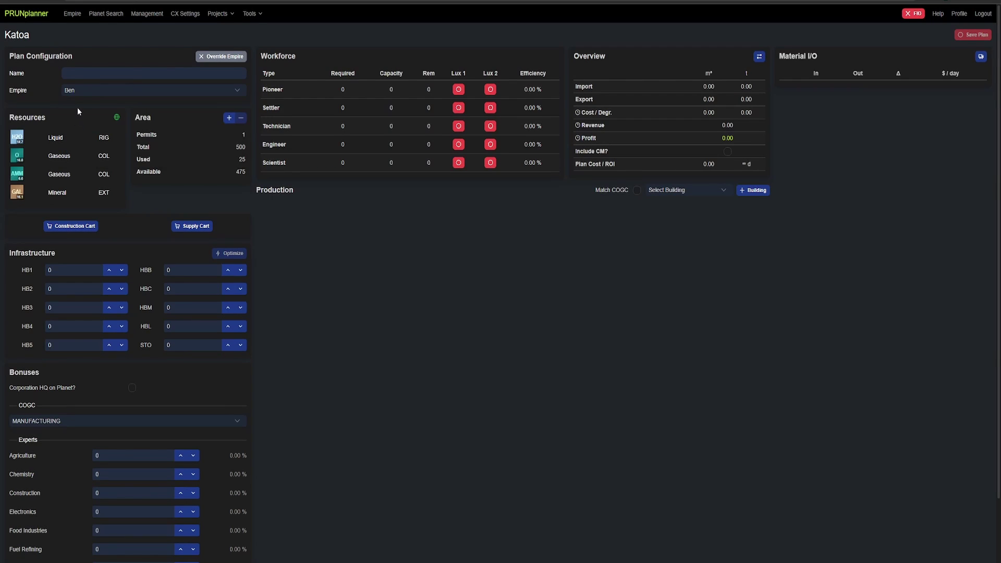
{"action": "left_click", "coordinate": [96, 76]}
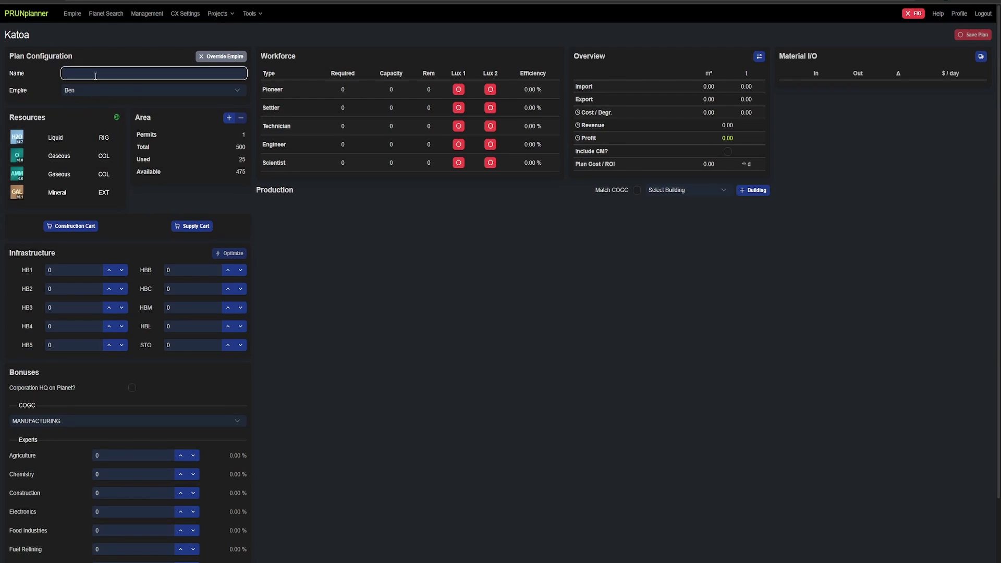
{"action": "type", "text": "Test world"}
{"action": "left_click", "coordinate": [354, 256]}
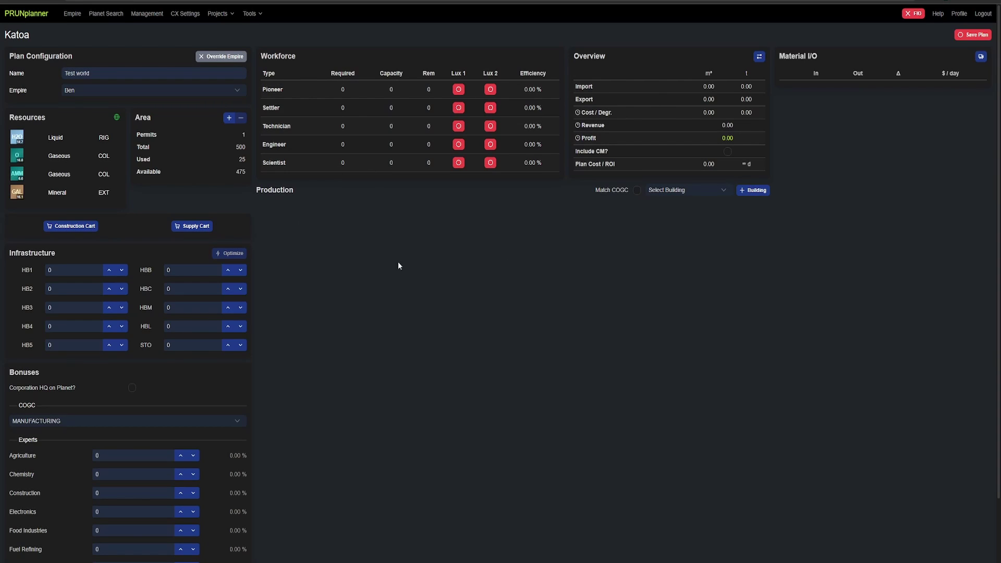
- Add a REF (Refinery) building to the plan's production
{"action": "left_click", "coordinate": [691, 192]}
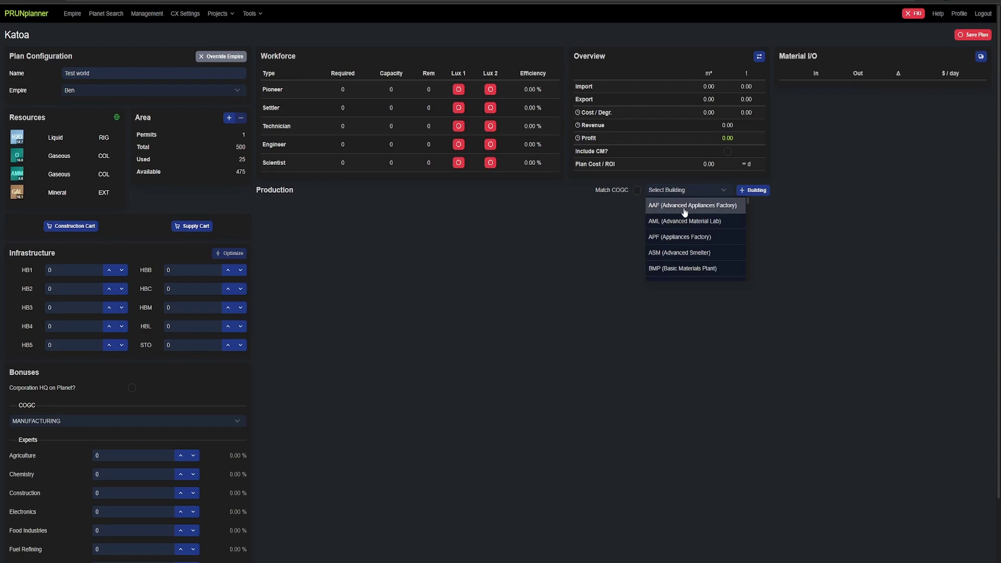
{"action": "scroll", "coordinate": [688, 261], "scroll_direction": "down", "scroll_amount": 3}
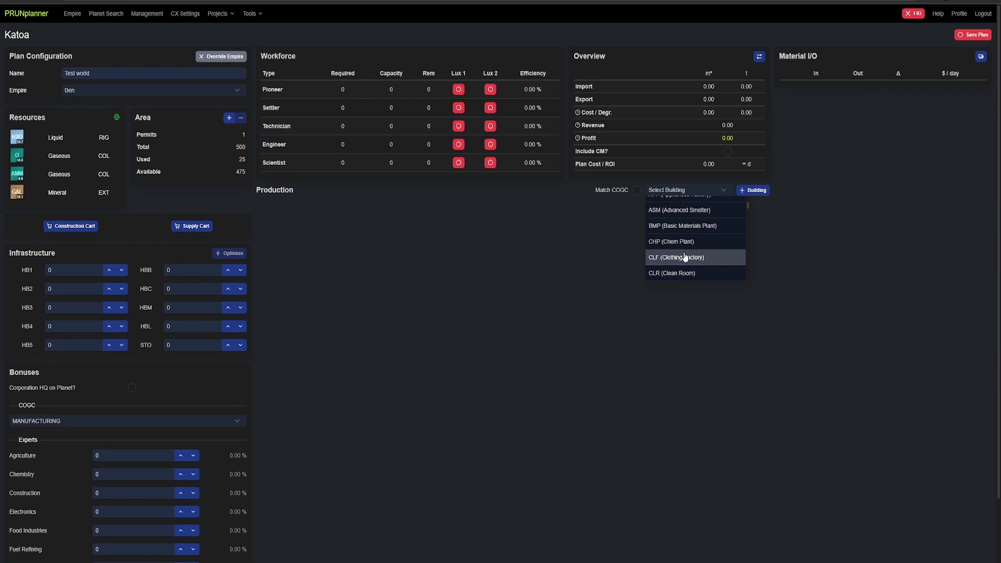
{"action": "scroll", "coordinate": [684, 256], "scroll_direction": "down", "scroll_amount": 2}
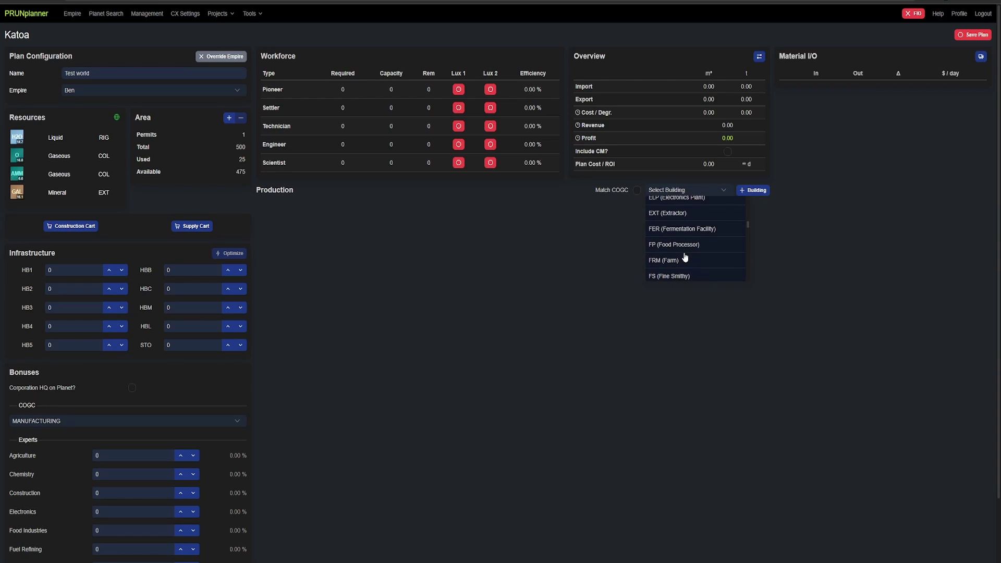
{"action": "scroll", "coordinate": [687, 246], "scroll_direction": "down", "scroll_amount": 5}
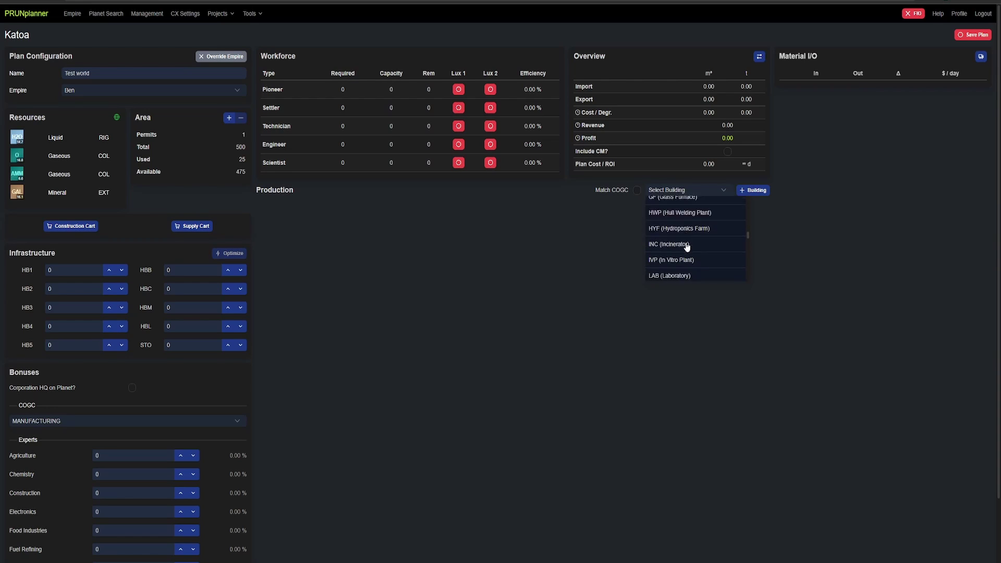
{"action": "scroll", "coordinate": [687, 245], "scroll_direction": "down", "scroll_amount": 4}
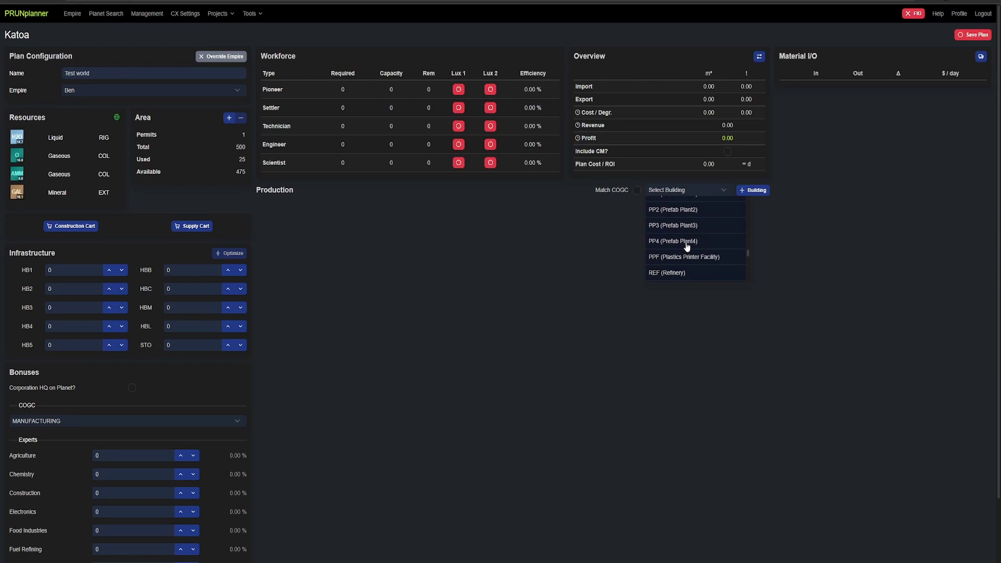
{"action": "left_click", "coordinate": [688, 237]}
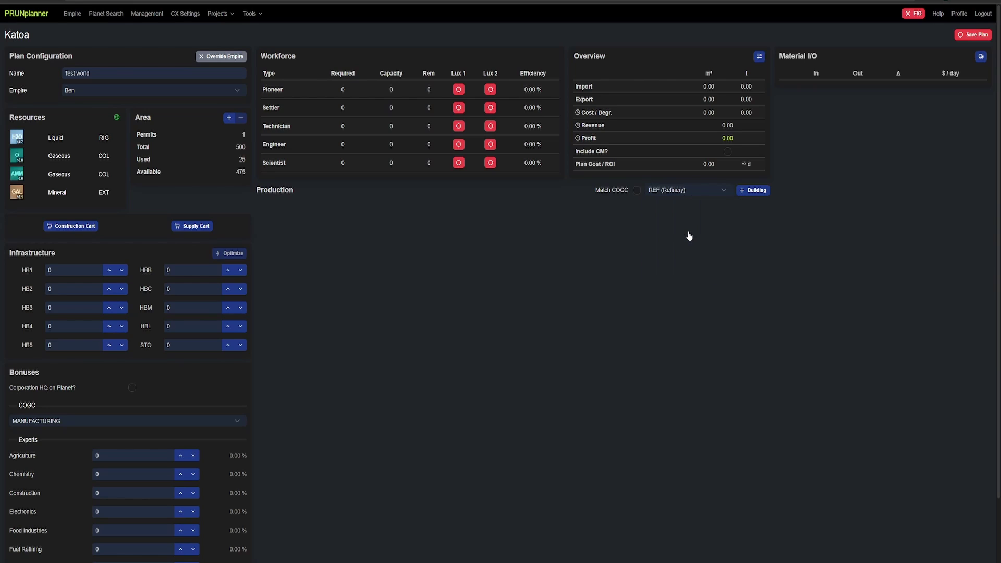
{"action": "left_click", "coordinate": [760, 192]}
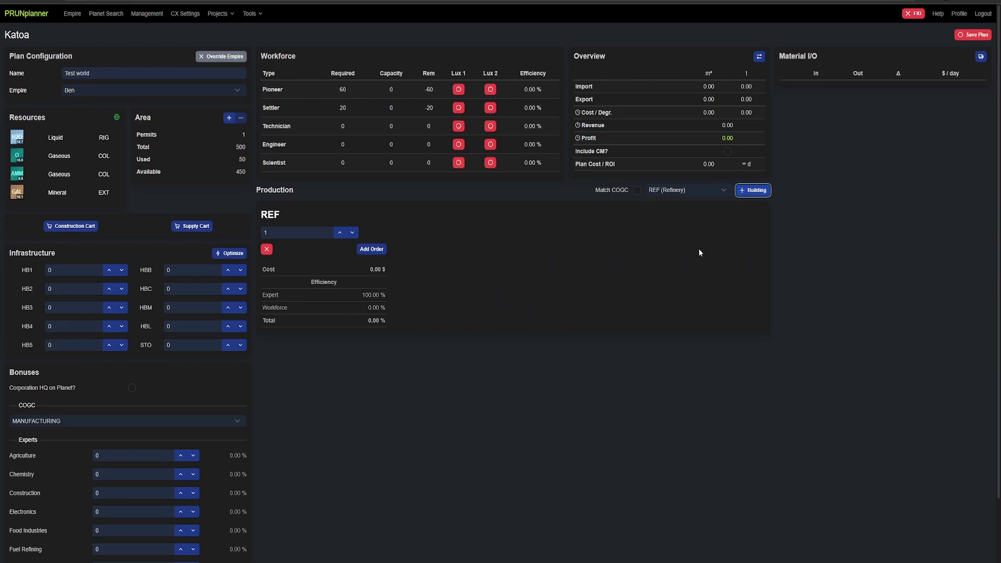
- Add a production order for FF to the refinery, look over its recipe options and save the plan
{"action": "left_click", "coordinate": [370, 249]}
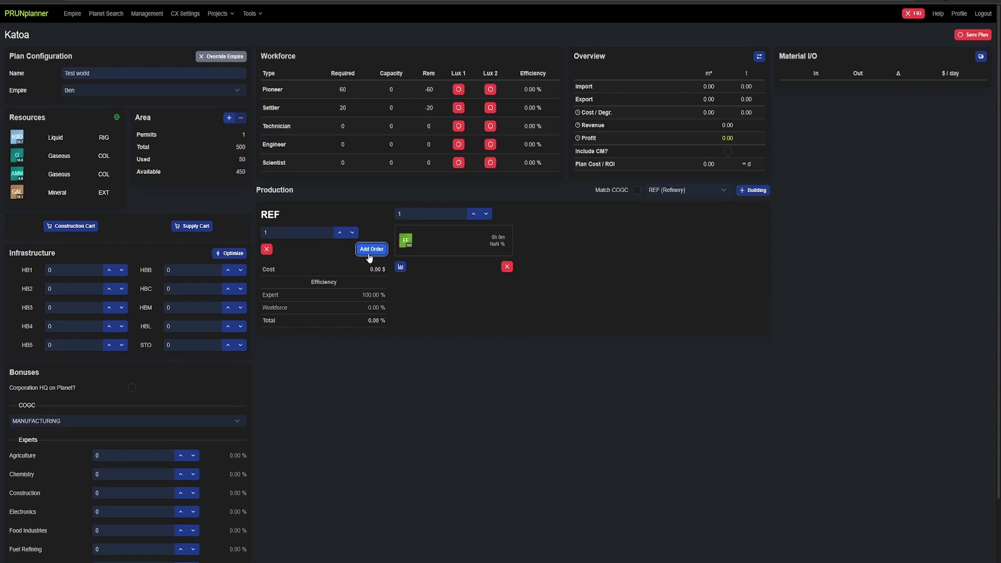
{"action": "left_click", "coordinate": [462, 245]}
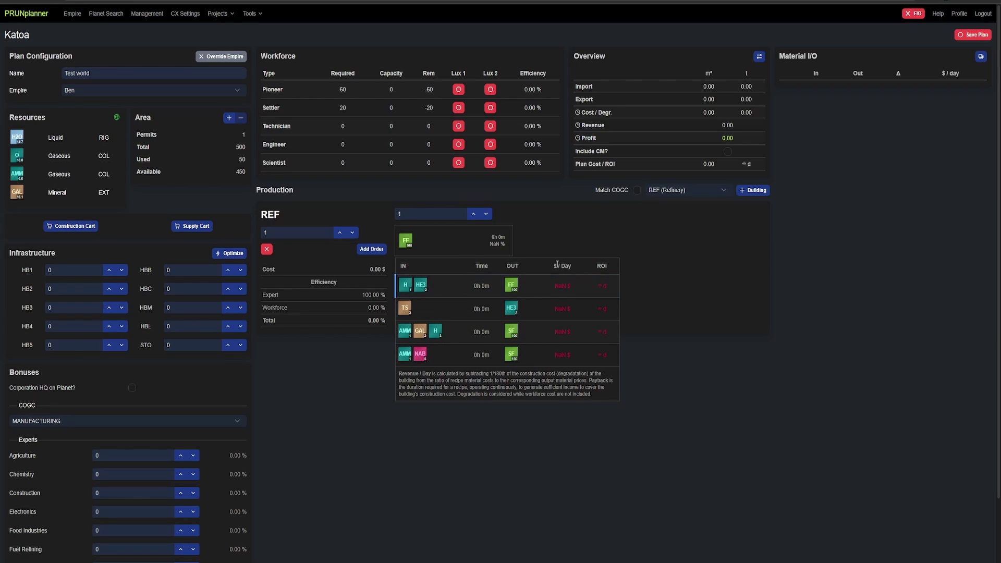
{"action": "double_click", "coordinate": [602, 266]}
{"action": "left_click", "coordinate": [563, 237]}
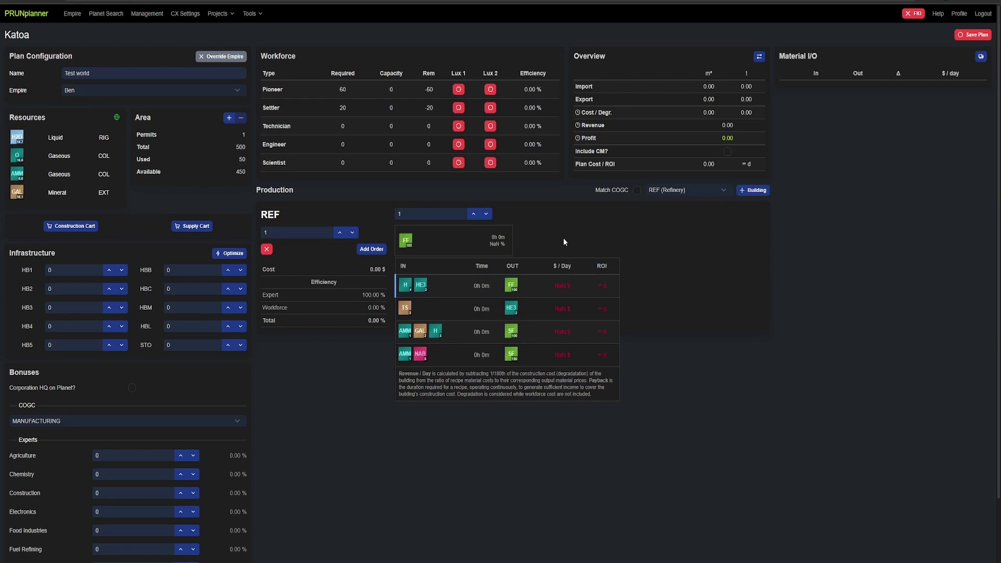
{"action": "left_click", "coordinate": [966, 34]}
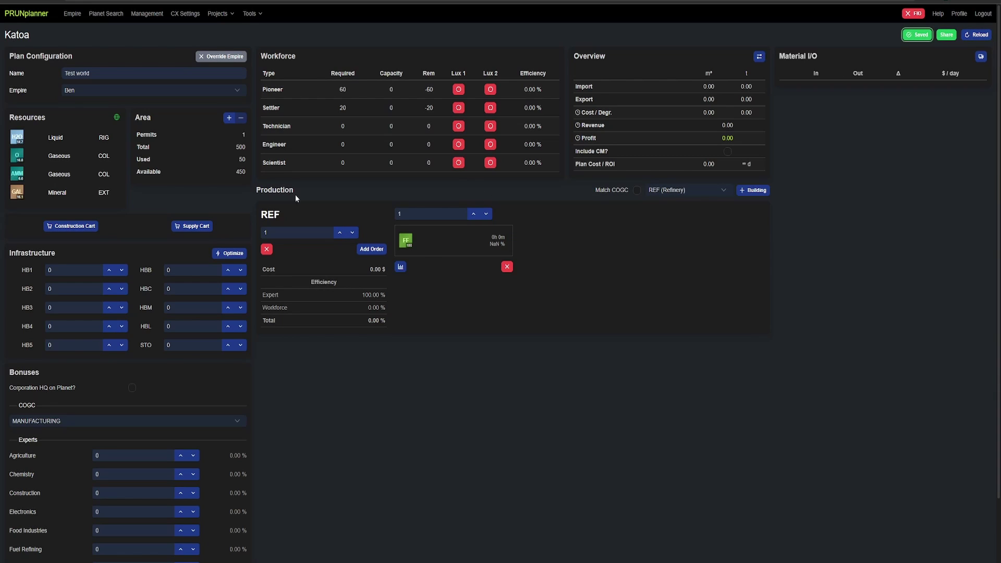
- Assign the Benten exchange preference to the Ben empire in Management and reopen the Test world plan
{"action": "left_click", "coordinate": [149, 14]}
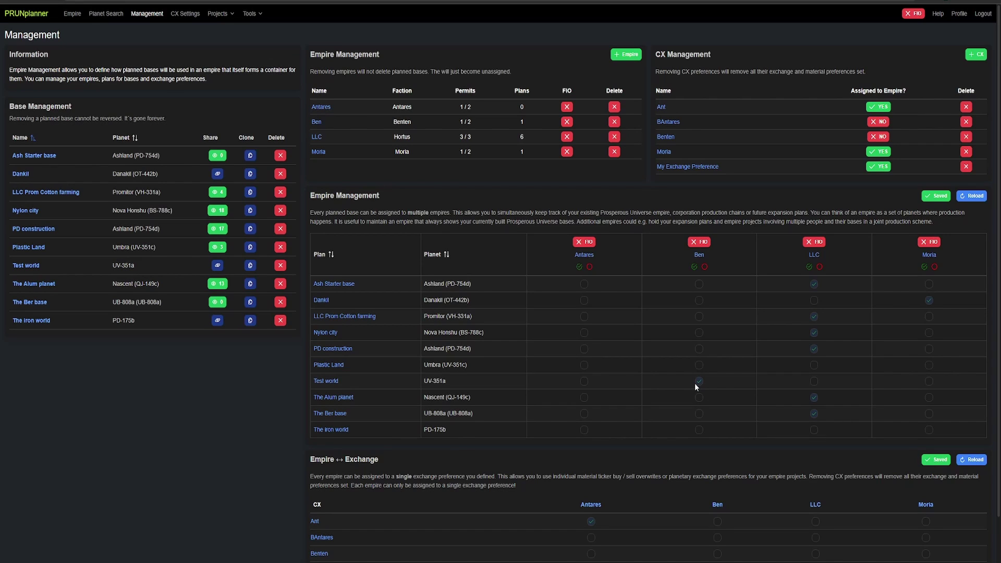
{"action": "scroll", "coordinate": [695, 383], "scroll_direction": "down", "scroll_amount": 1}
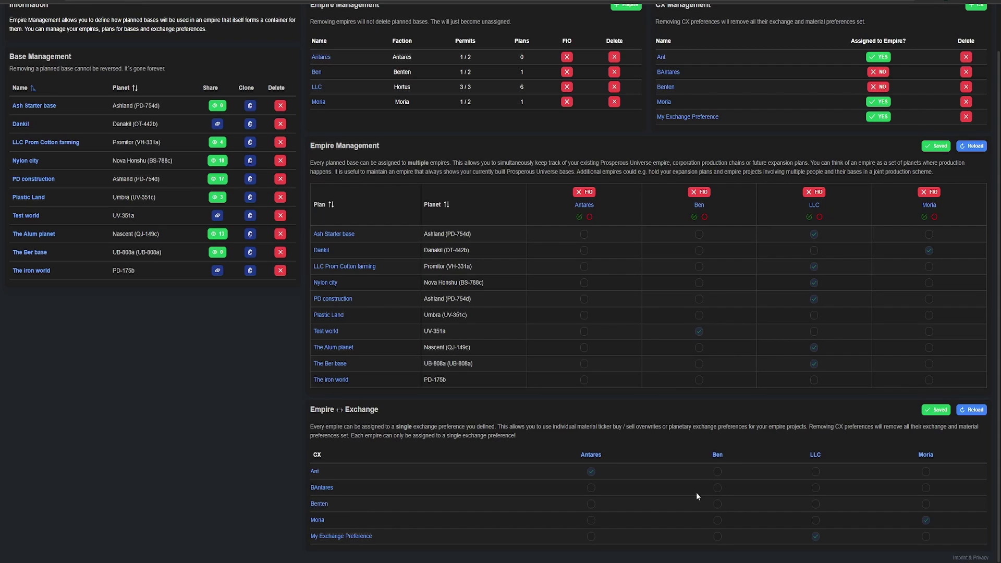
{"action": "left_click", "coordinate": [717, 505]}
{"action": "scroll", "coordinate": [619, 402], "scroll_direction": "up", "scroll_amount": 1}
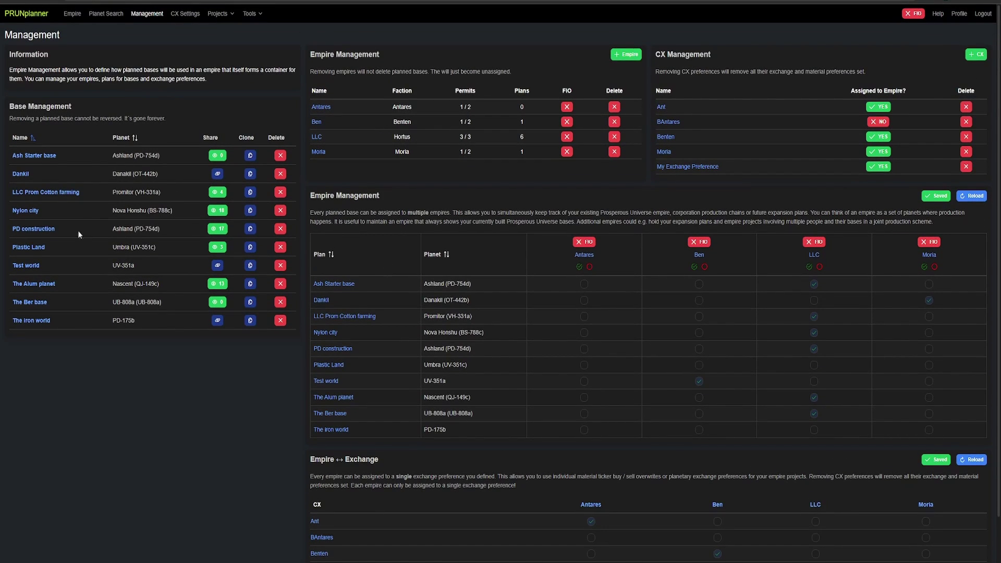
{"action": "left_click", "coordinate": [26, 266]}
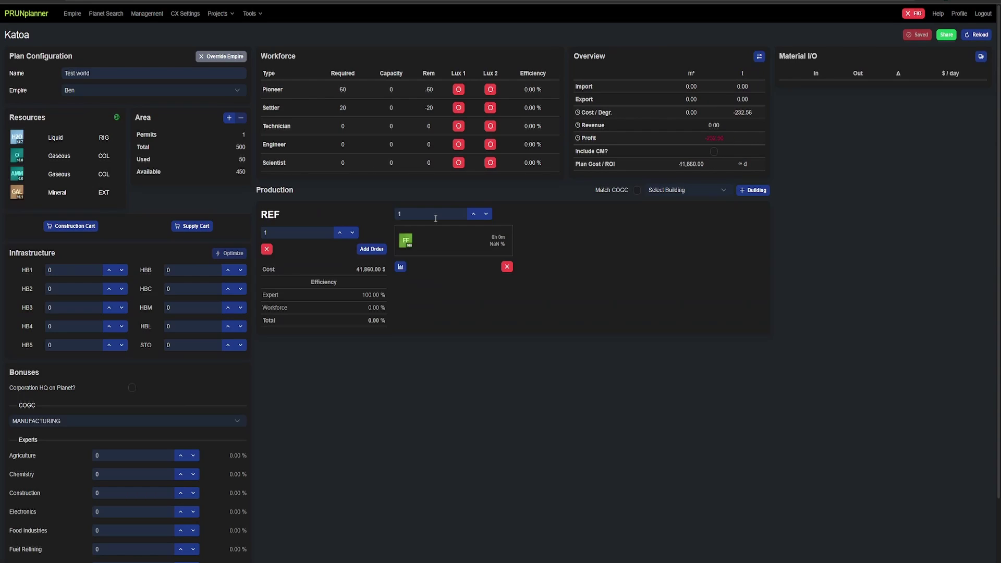
- Set the number of HB1 habitats in the base infrastructure to 2
{"action": "left_click", "coordinate": [110, 270]}
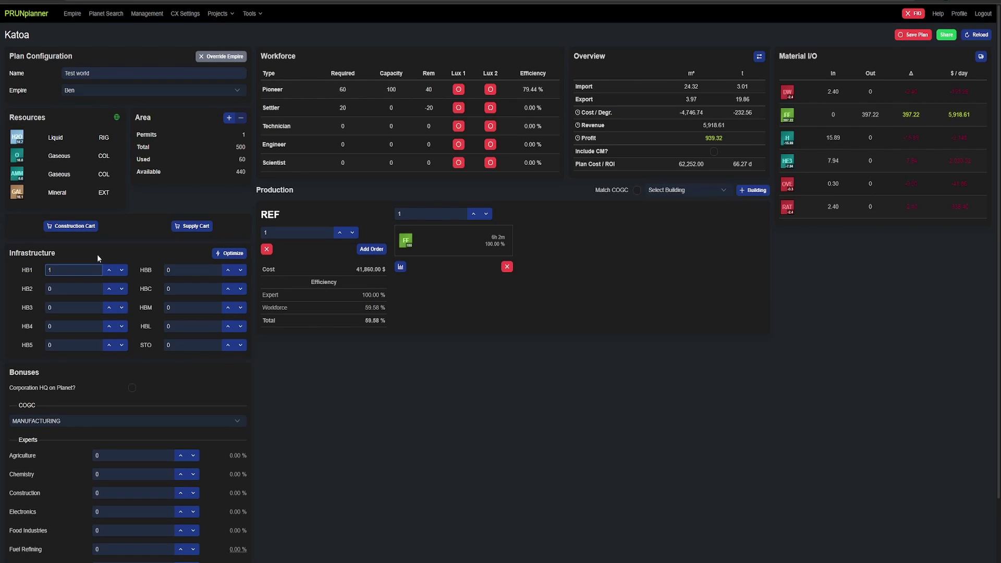
{"action": "left_click", "coordinate": [108, 270]}
{"action": "left_click", "coordinate": [46, 271]}
- Compare the daily revenue and ROI of the refinery's recipes, keeping the FF recipe, and save the plan
{"action": "left_click", "coordinate": [461, 252]}
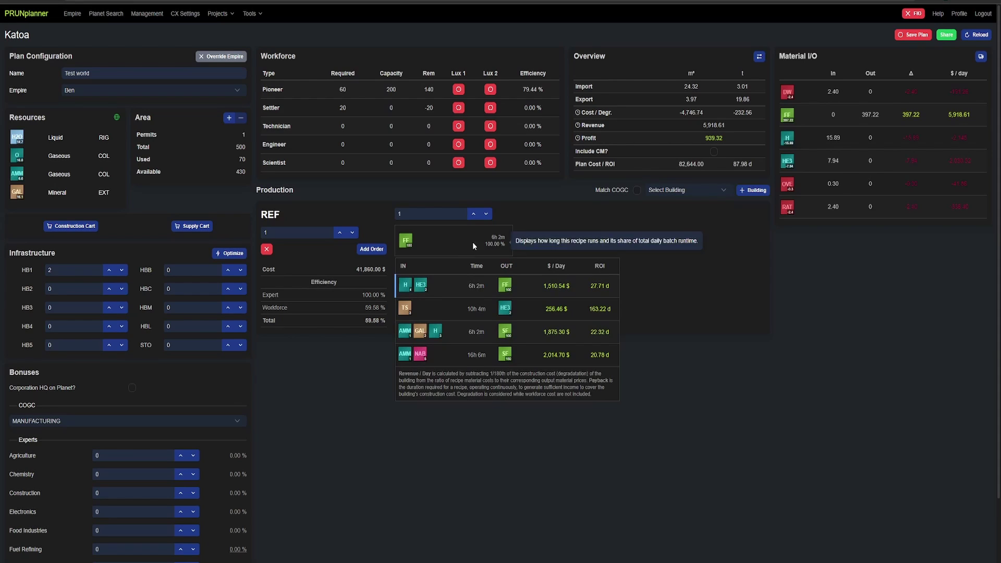
{"action": "left_click_drag", "start_coordinate": [540, 290], "coordinate": [581, 290]}
{"action": "left_click", "coordinate": [589, 286]}
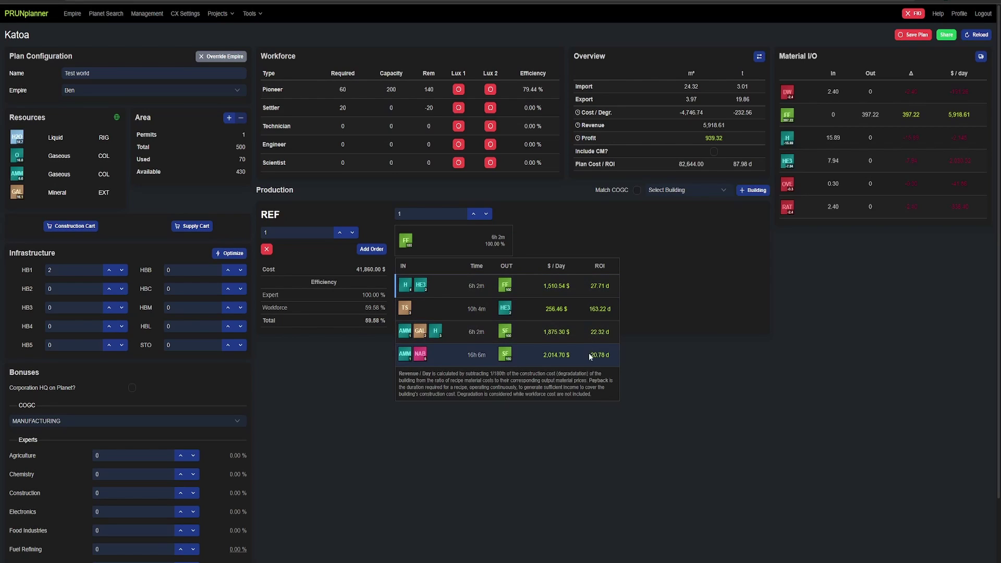
{"action": "left_click", "coordinate": [662, 297]}
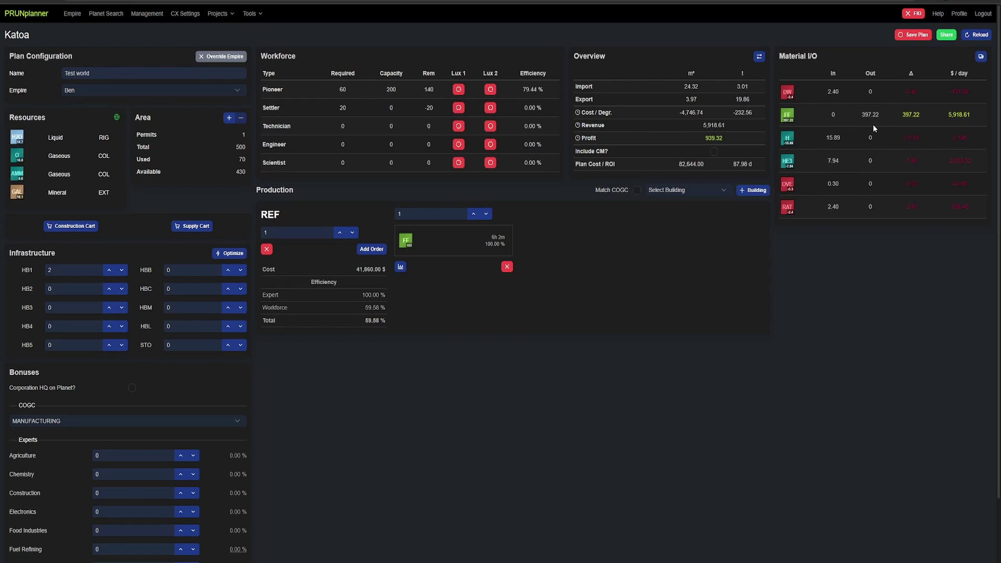
{"action": "left_click", "coordinate": [911, 37]}
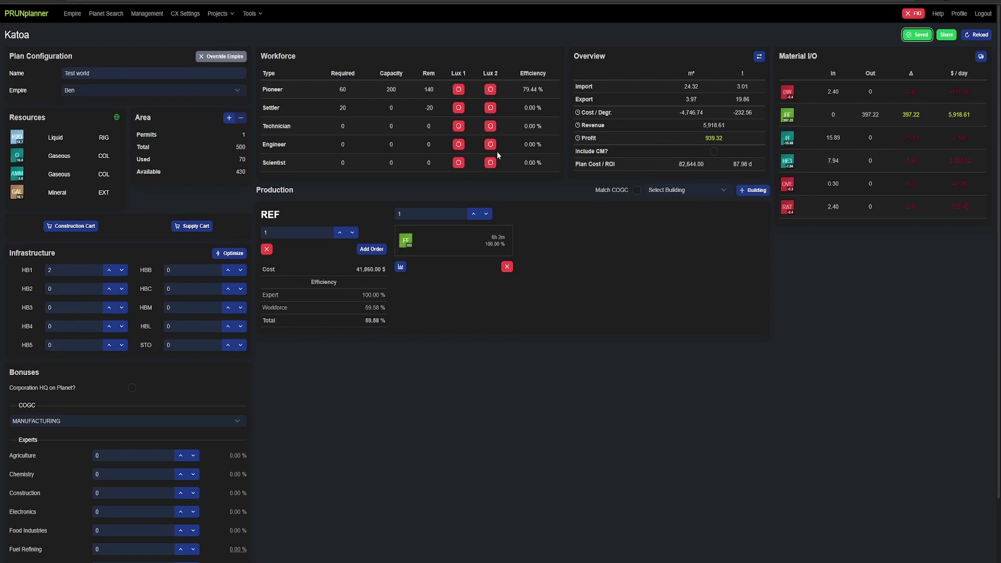
- Try supplying the Pioneers with both Lux 1 and Lux 2 luxuries, and turn both off again
{"action": "left_click", "coordinate": [457, 91]}
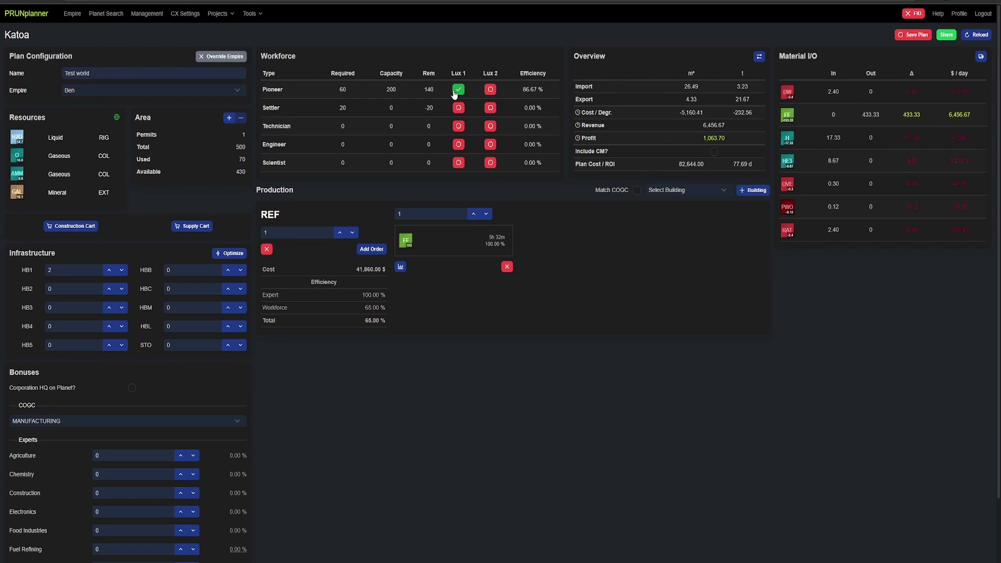
{"action": "left_click", "coordinate": [490, 91]}
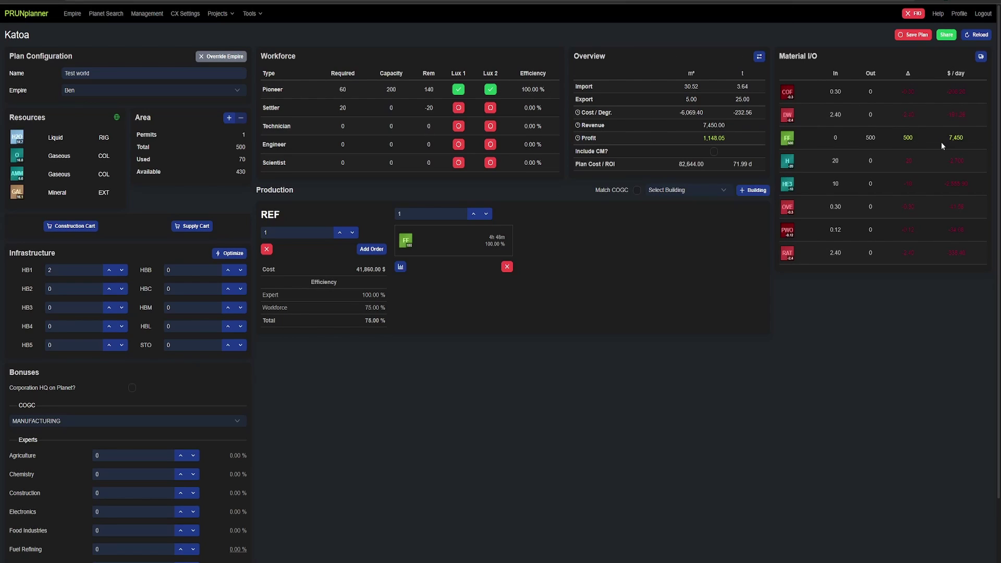
{"action": "left_click", "coordinate": [491, 90]}
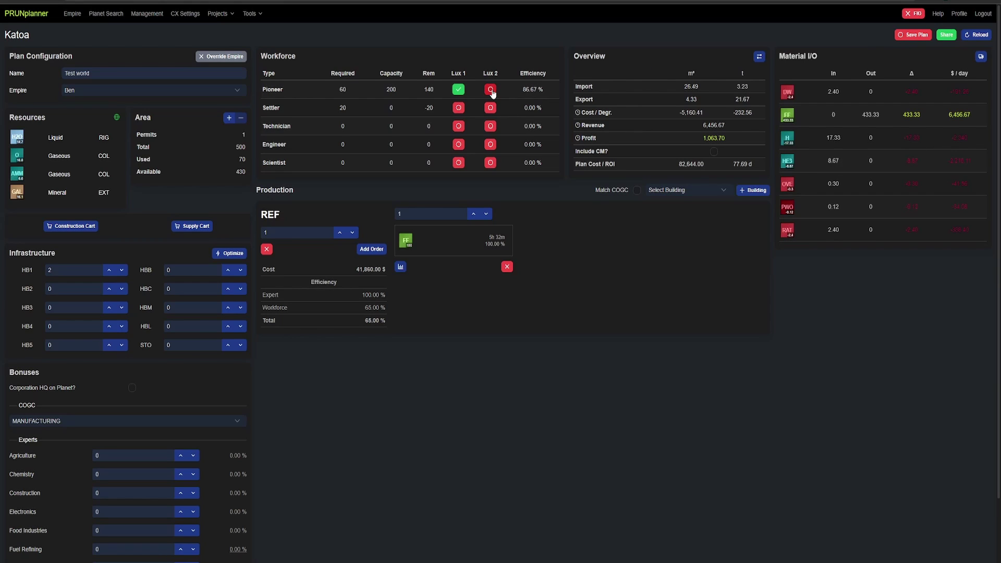
{"action": "left_click", "coordinate": [458, 90]}
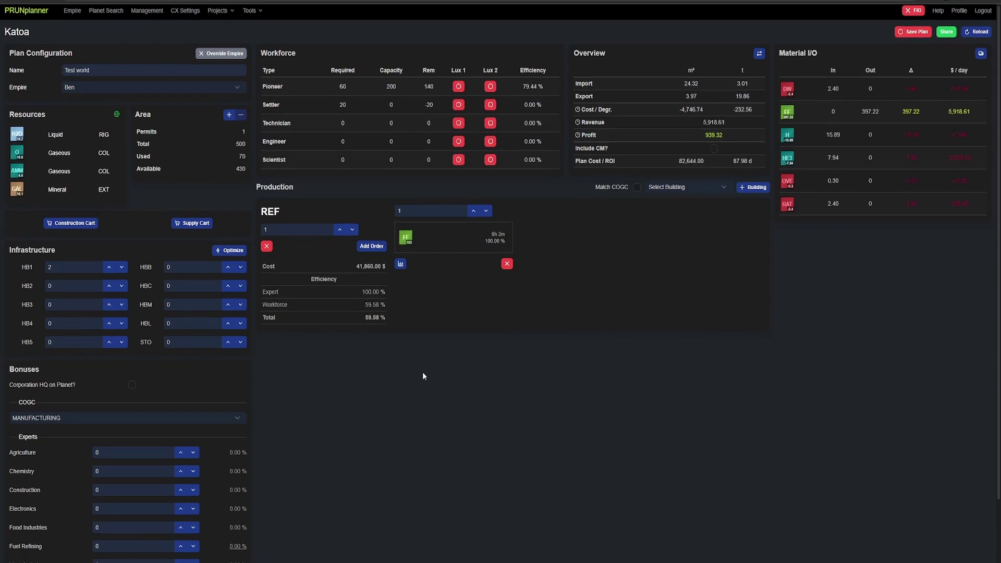
- Set the plan's COGC program to FUEL_REFINING and check the COGC bonus in the refinery's efficiency breakdown
{"action": "scroll", "coordinate": [422, 374], "scroll_direction": "down", "scroll_amount": 2}
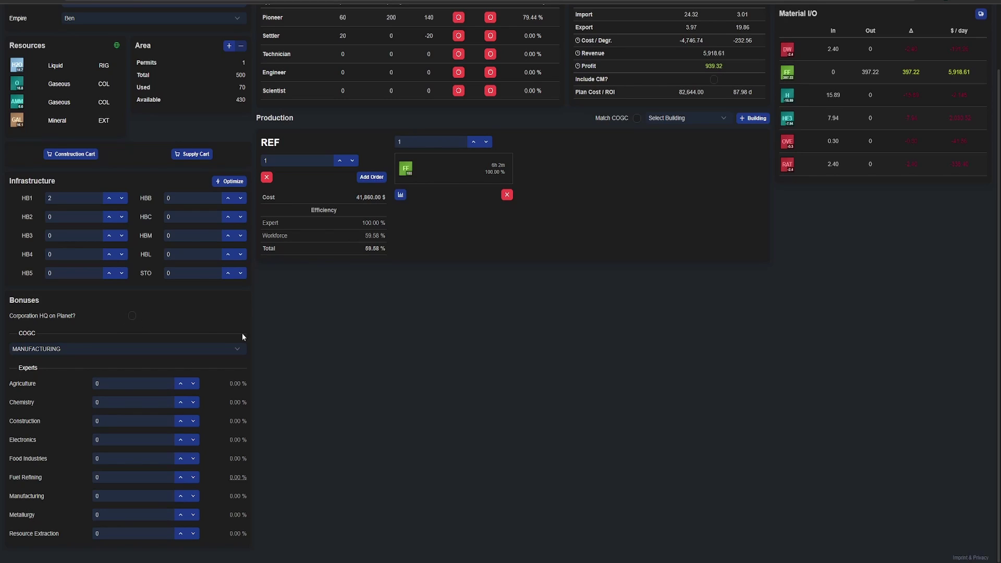
{"action": "left_click", "coordinate": [177, 352]}
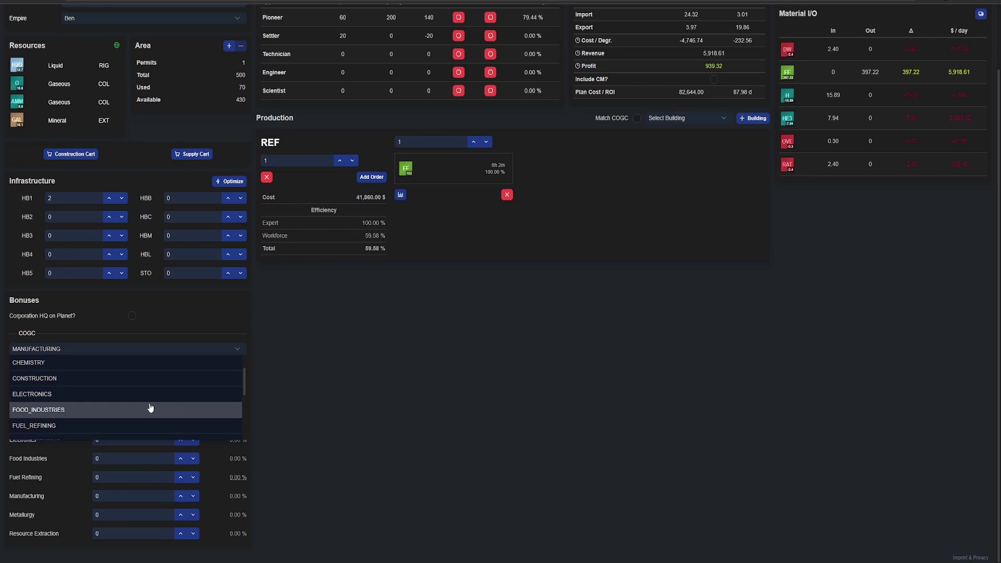
{"action": "scroll", "coordinate": [150, 407], "scroll_direction": "down", "scroll_amount": 3}
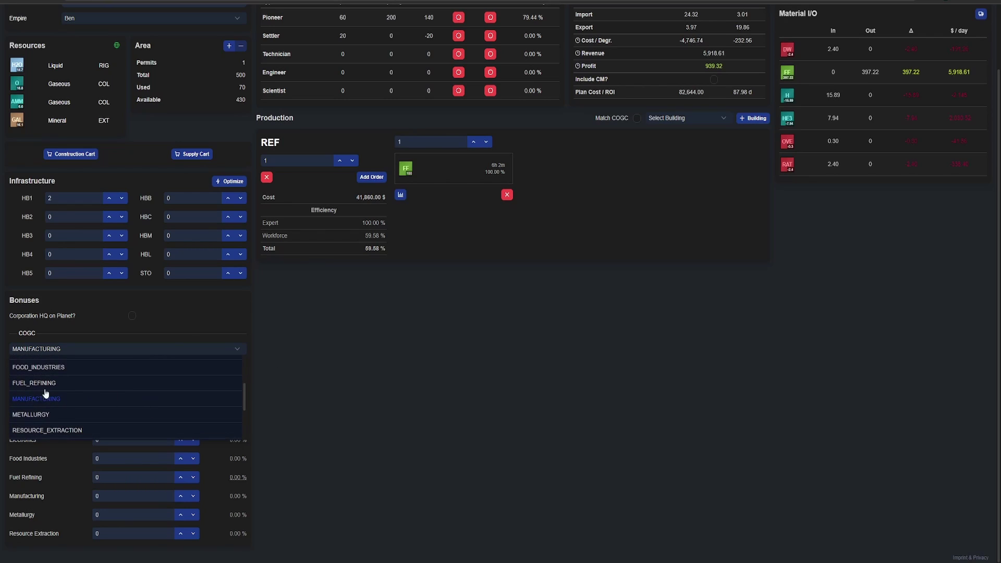
{"action": "scroll", "coordinate": [73, 413], "scroll_direction": "down", "scroll_amount": 2}
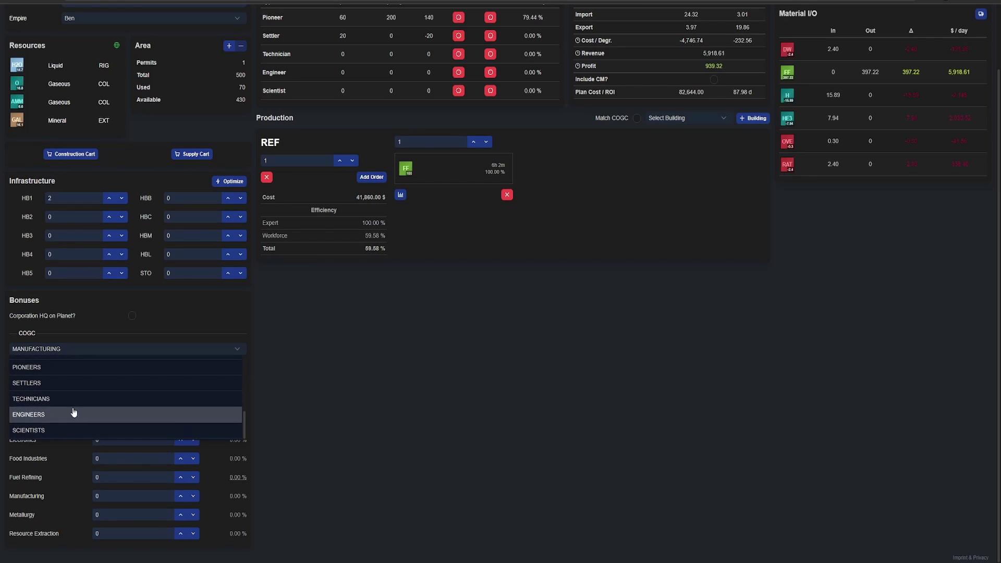
{"action": "scroll", "coordinate": [79, 412], "scroll_direction": "up", "scroll_amount": 4}
{"action": "left_click", "coordinate": [272, 354]}
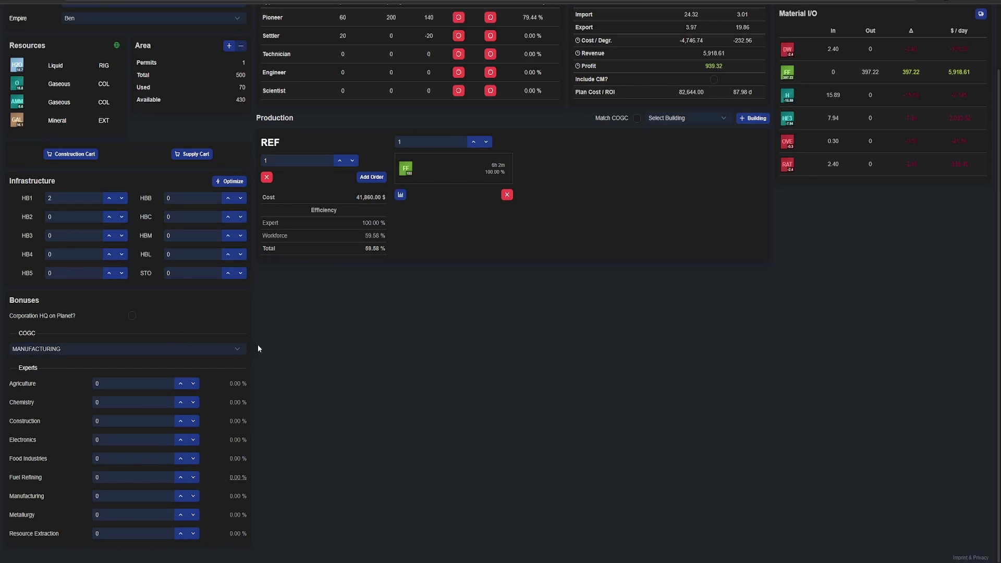
{"action": "left_click", "coordinate": [182, 349]}
{"action": "scroll", "coordinate": [138, 412], "scroll_direction": "down", "scroll_amount": 2}
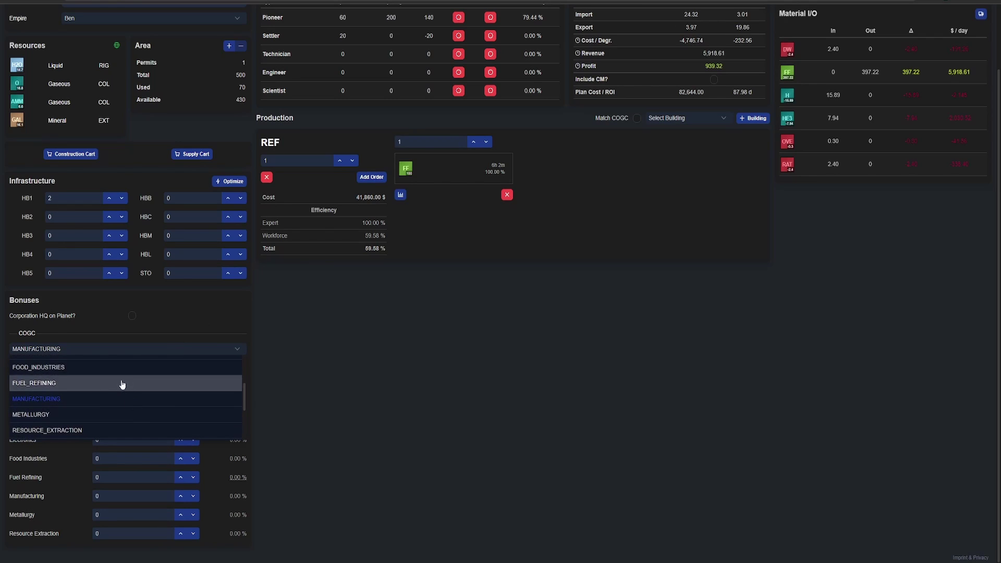
{"action": "left_click", "coordinate": [120, 383]}
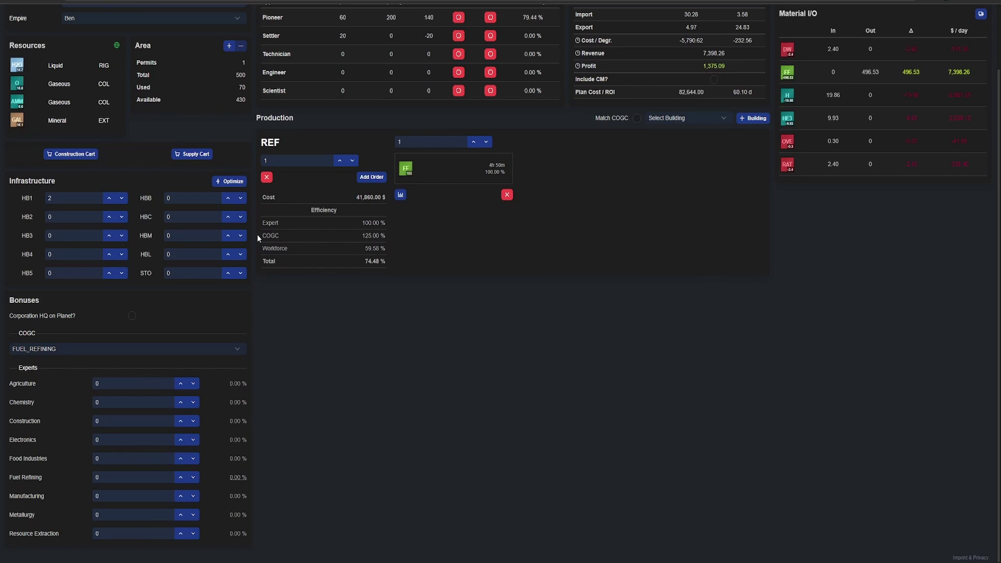
{"action": "left_click_drag", "start_coordinate": [261, 234], "coordinate": [389, 235]}
{"action": "left_click", "coordinate": [355, 233]}
- Look up the expert spawn rates for Fuel Refining and set the Fuel Refining experts to 5
{"action": "left_click", "coordinate": [238, 477]}
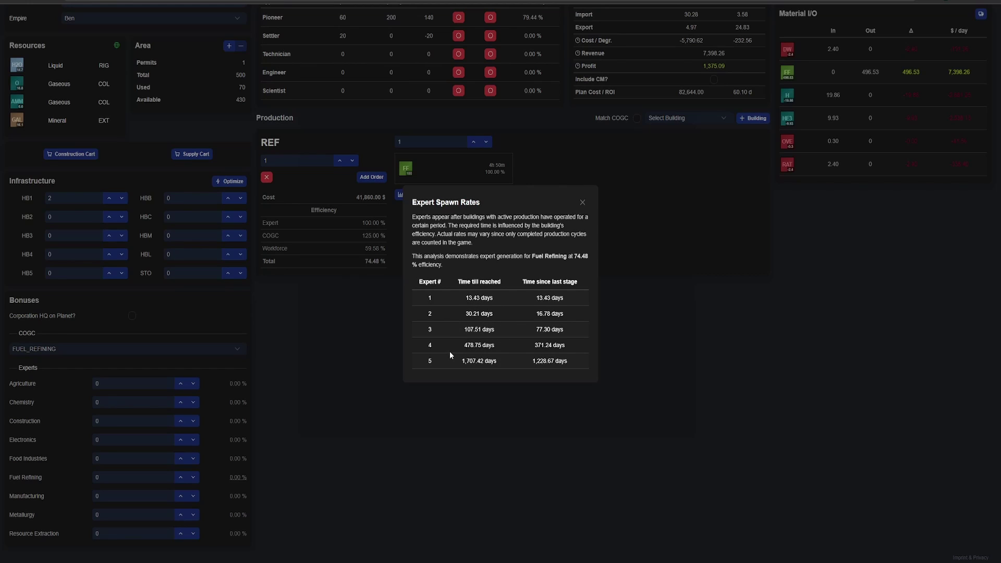
{"action": "left_click", "coordinate": [583, 203]}
{"action": "left_click", "coordinate": [181, 478]}
{"action": "left_click", "coordinate": [181, 478]}
{"action": "left_click", "coordinate": [181, 478]}
{"action": "left_click", "coordinate": [180, 477]}
{"action": "left_click", "coordinate": [180, 478]}
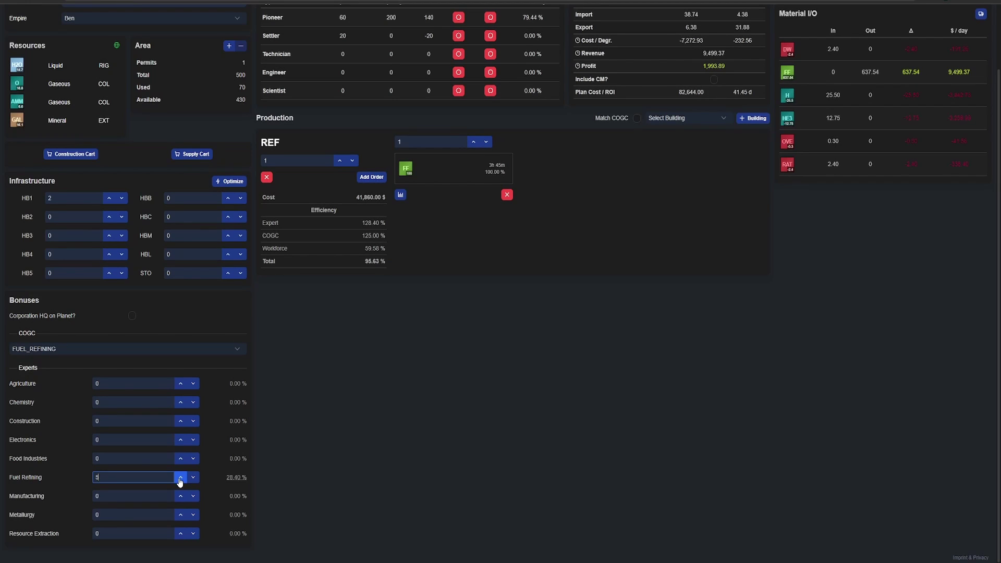
{"action": "left_click_drag", "start_coordinate": [364, 224], "coordinate": [386, 224]}
{"action": "left_click", "coordinate": [377, 225]}
- Save the Katoa plan and return to Management
{"action": "scroll", "coordinate": [549, 370], "scroll_direction": "up", "scroll_amount": 2}
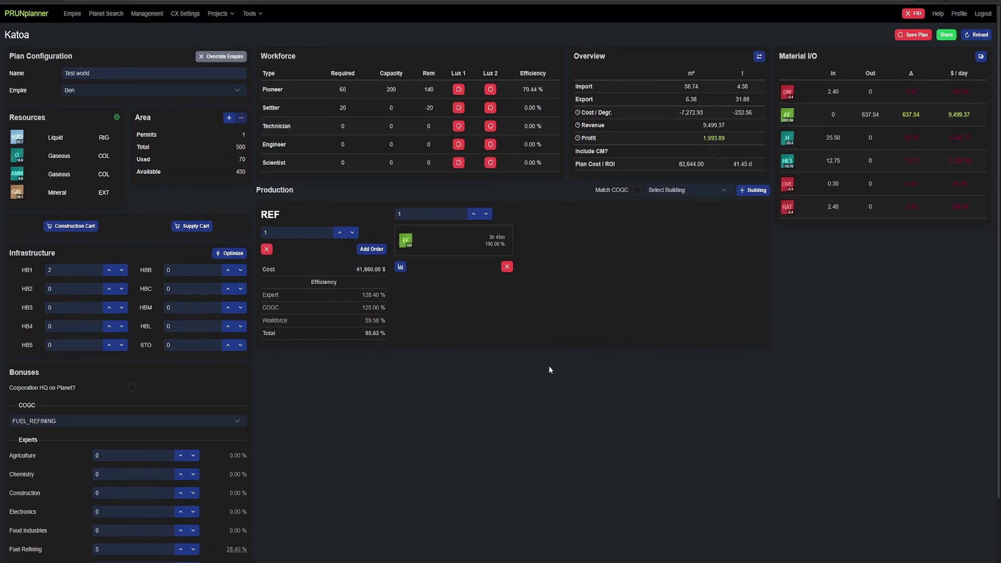
{"action": "left_click", "coordinate": [908, 37]}
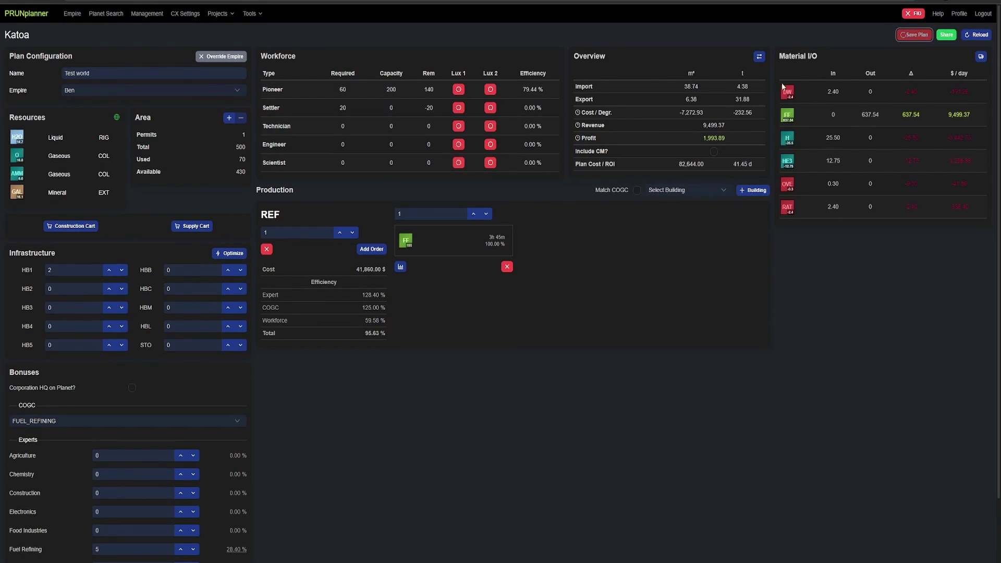
{"action": "left_click", "coordinate": [135, 16]}
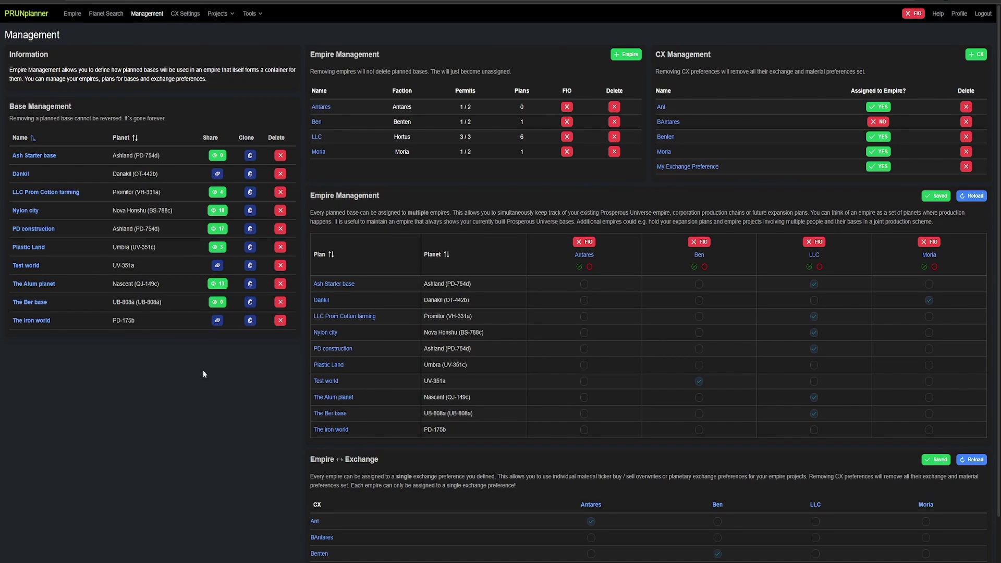